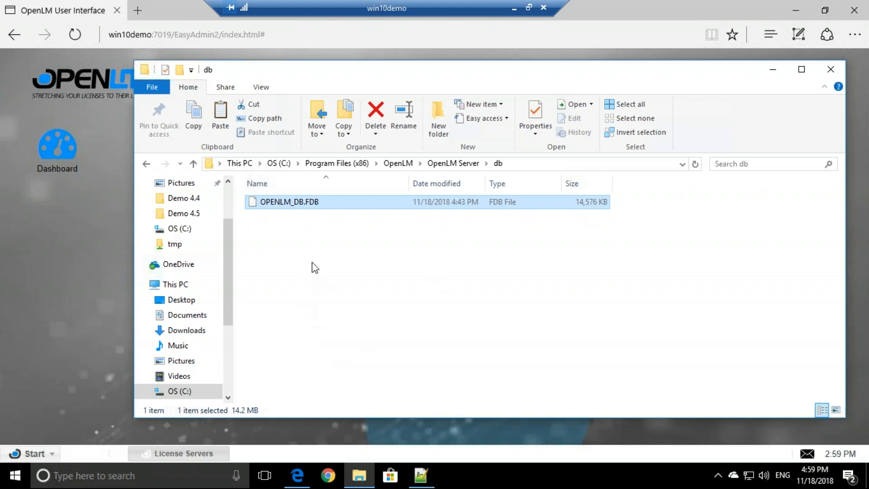
# Step: Launch OpenLM Database Configuration from the OpenLM folder in the Start menu as administrator
pyautogui.click(185, 478)
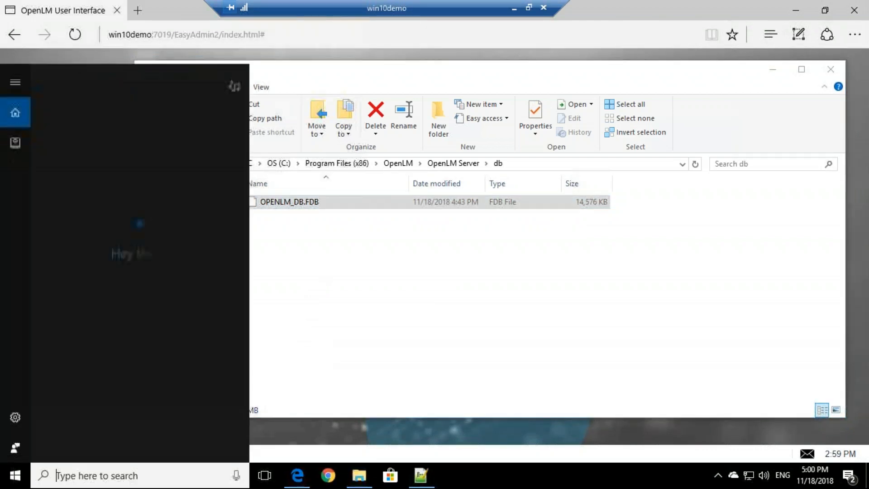
pyautogui.write('data')
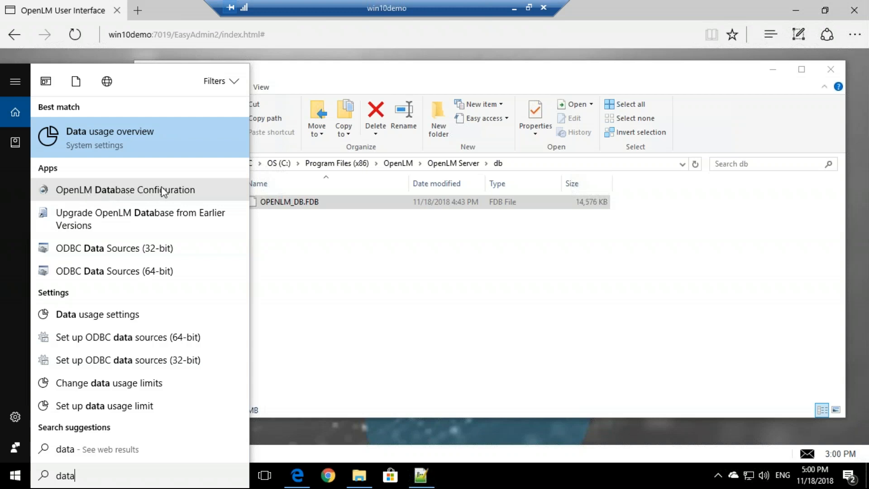
pyautogui.click(13, 477)
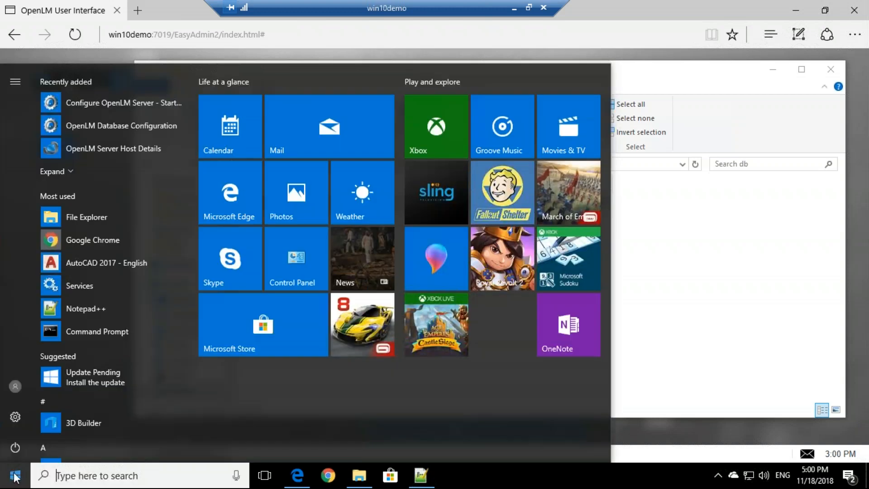
pyautogui.scroll(-20, 117, 328)
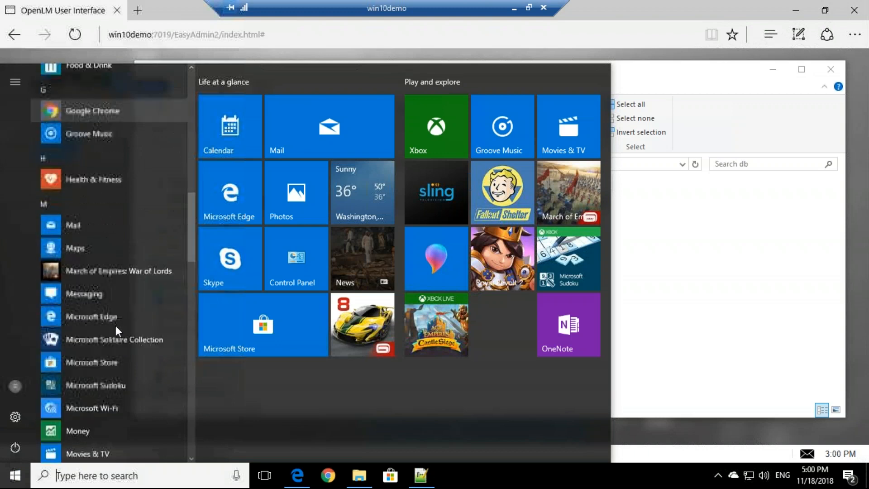
pyautogui.scroll(-1, 118, 306)
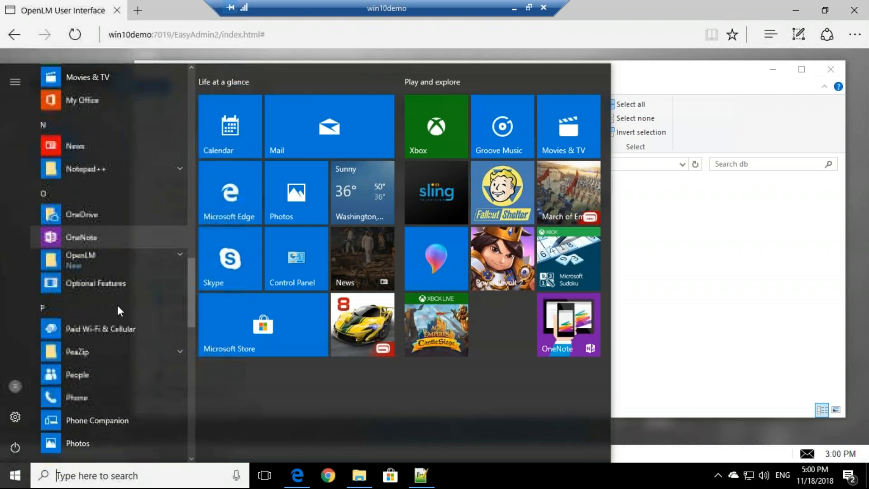
pyautogui.click(94, 259)
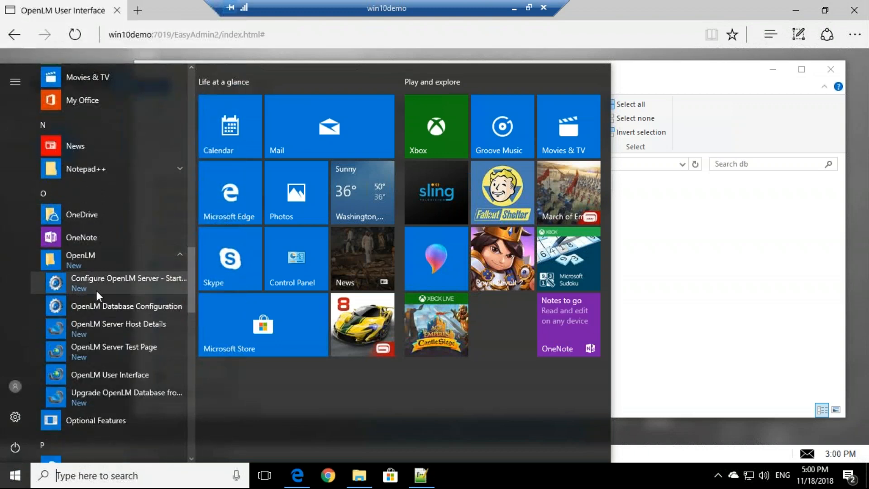
pyautogui.click(142, 305)
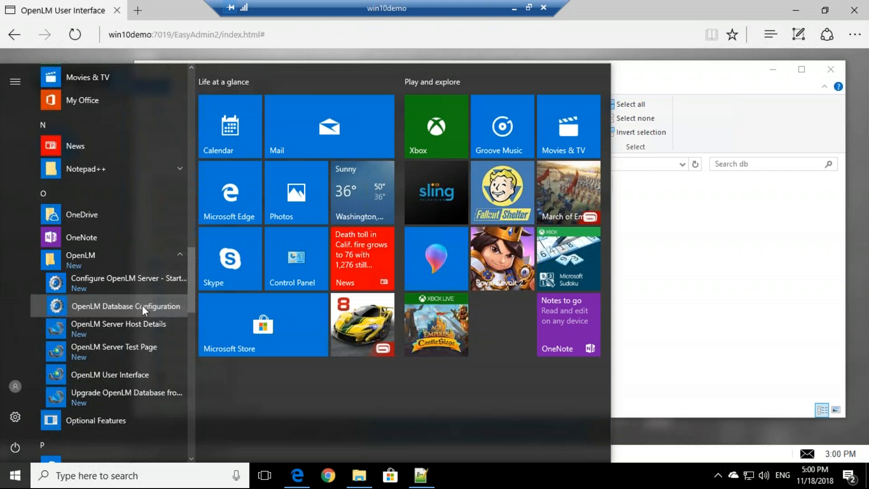
pyautogui.click(319, 324)
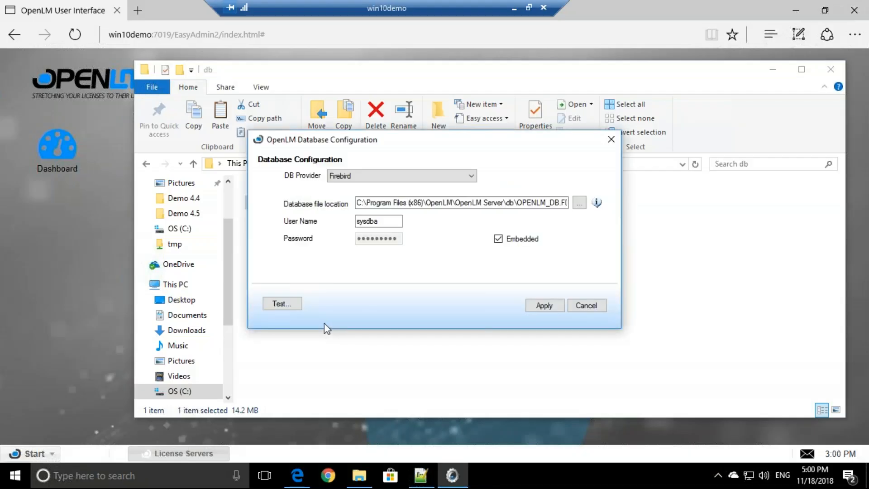
pyautogui.click(359, 203)
pyautogui.moveTo(359, 203); pyautogui.dragTo(598, 202)
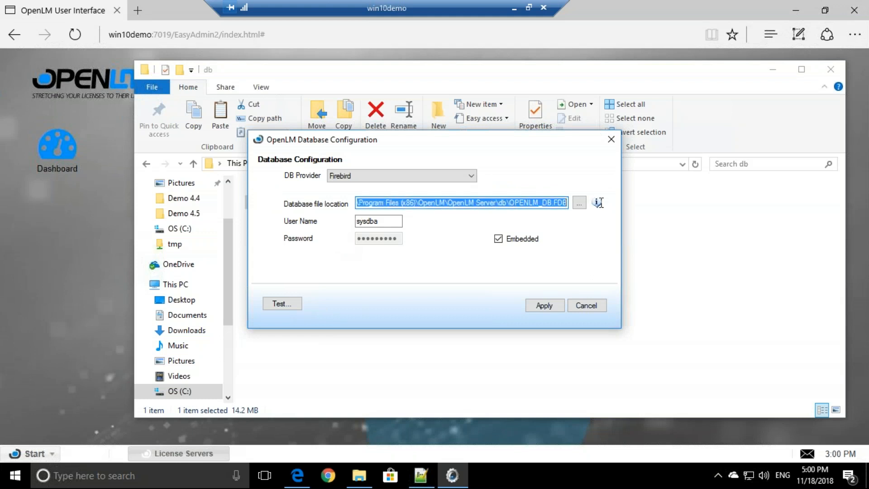
pyautogui.click(510, 203)
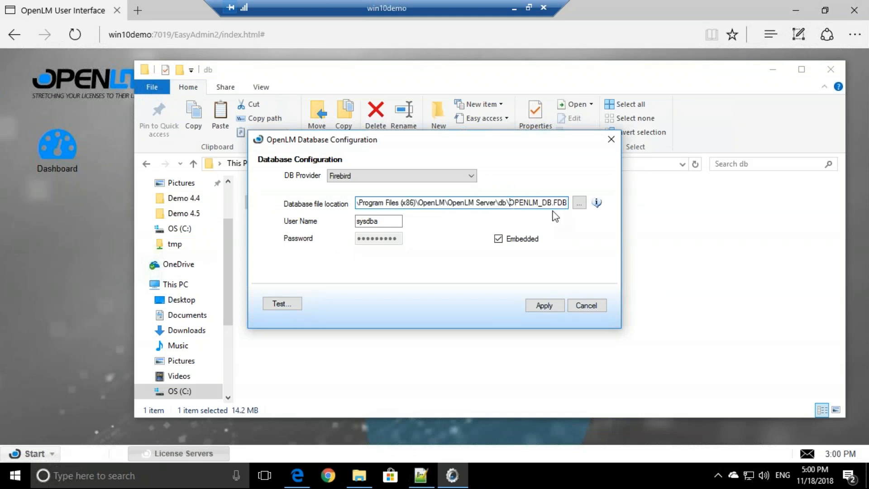
pyautogui.moveTo(500, 203); pyautogui.dragTo(345, 207)
pyautogui.click(396, 208)
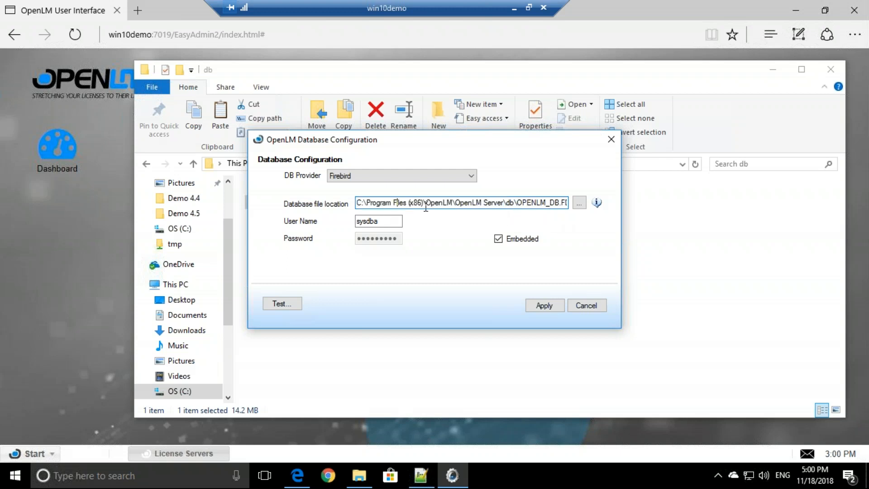
pyautogui.moveTo(409, 203); pyautogui.dragTo(504, 201)
pyautogui.click(495, 203)
pyautogui.moveTo(427, 141); pyautogui.dragTo(446, 230)
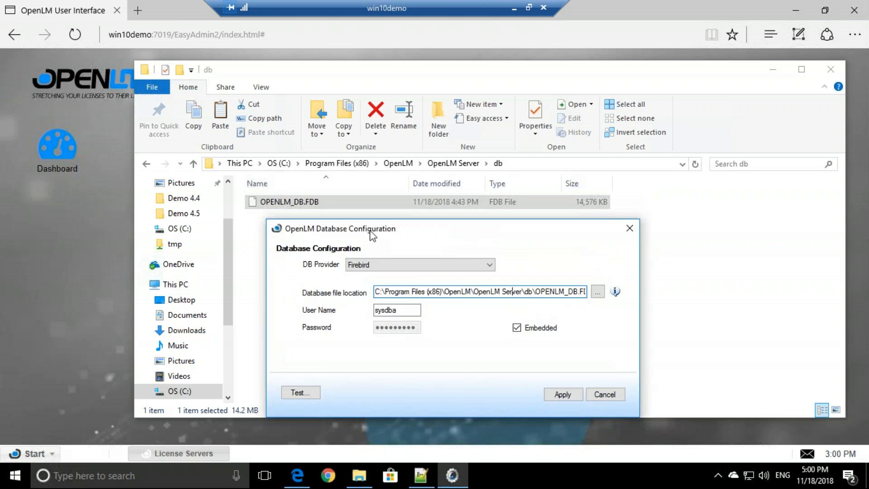
pyautogui.click(394, 265)
pyautogui.click(384, 278)
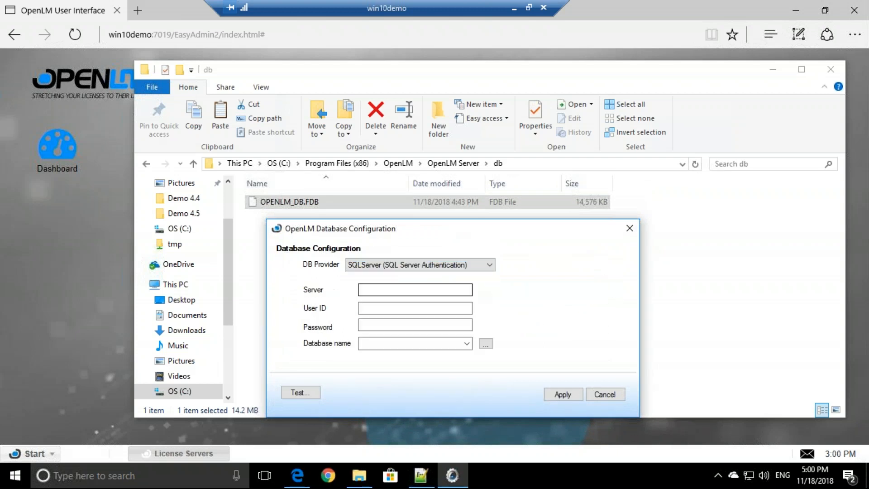
pyautogui.click(381, 265)
pyautogui.click(380, 299)
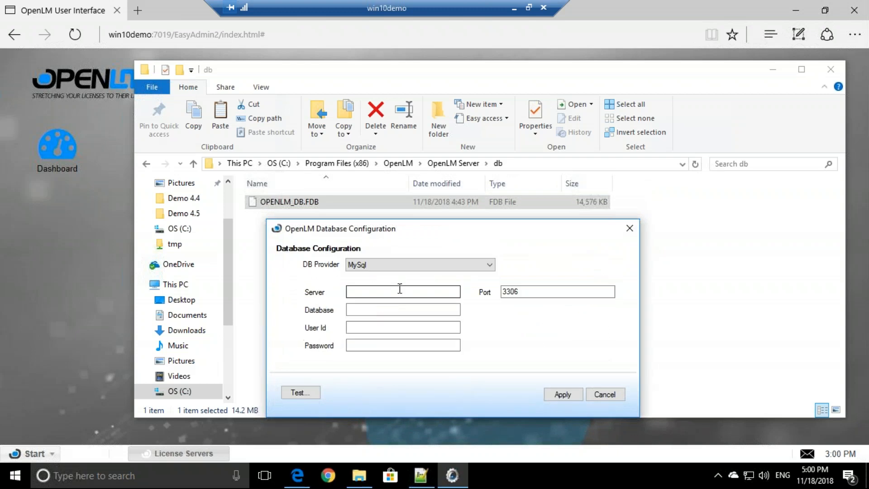
pyautogui.click(446, 267)
pyautogui.press('Return')
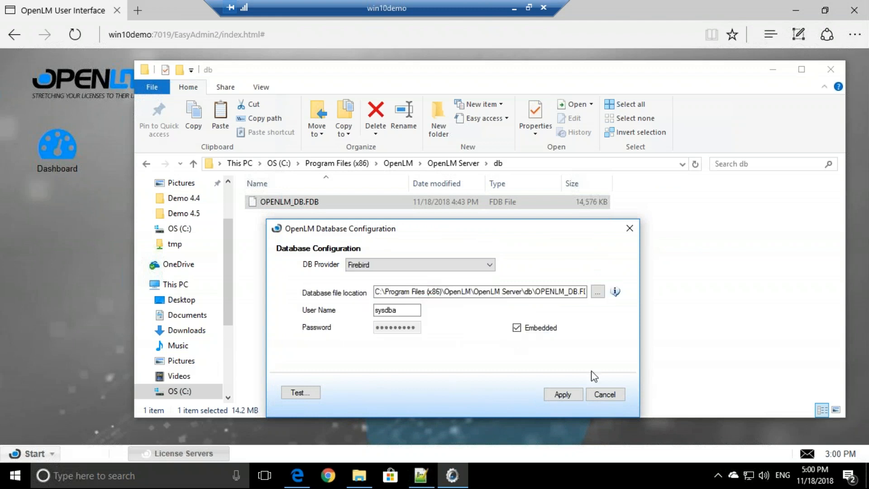
pyautogui.click(606, 394)
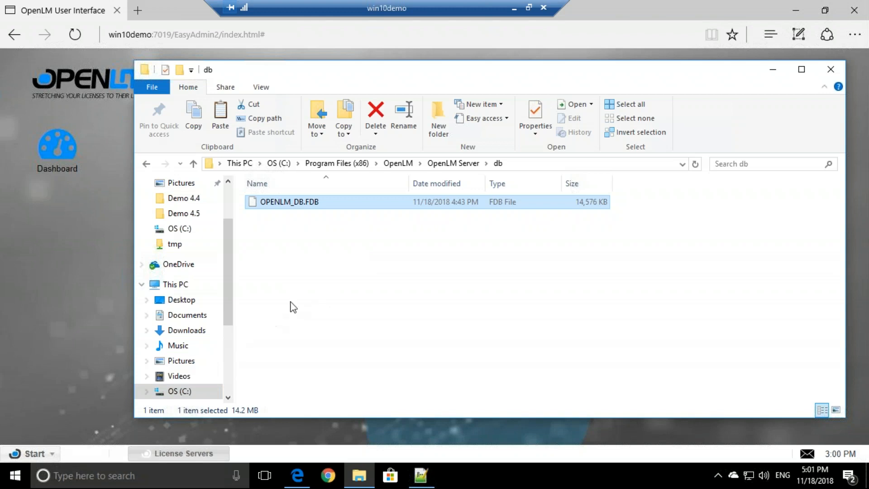
# Step: Stop the OpenLM Server service in Services, then reselect OPENLM_DB.FDB in File Explorer
pyautogui.click(304, 278)
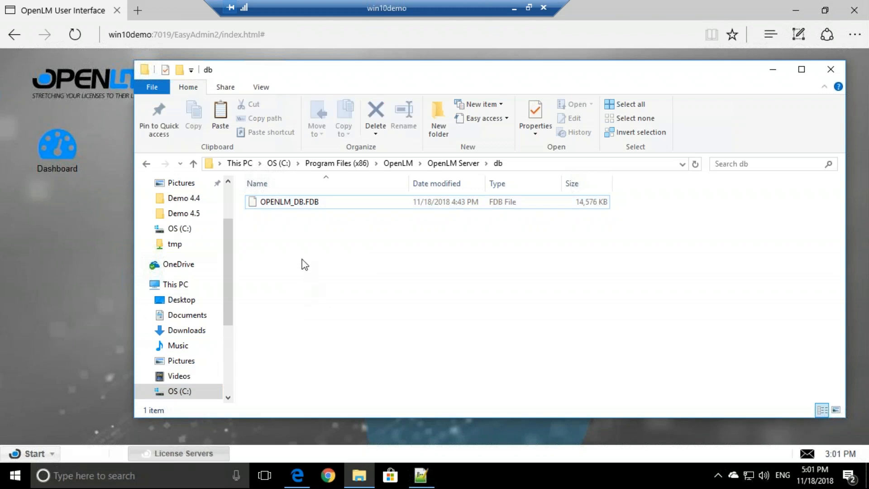
pyautogui.click(190, 473)
pyautogui.write('service')
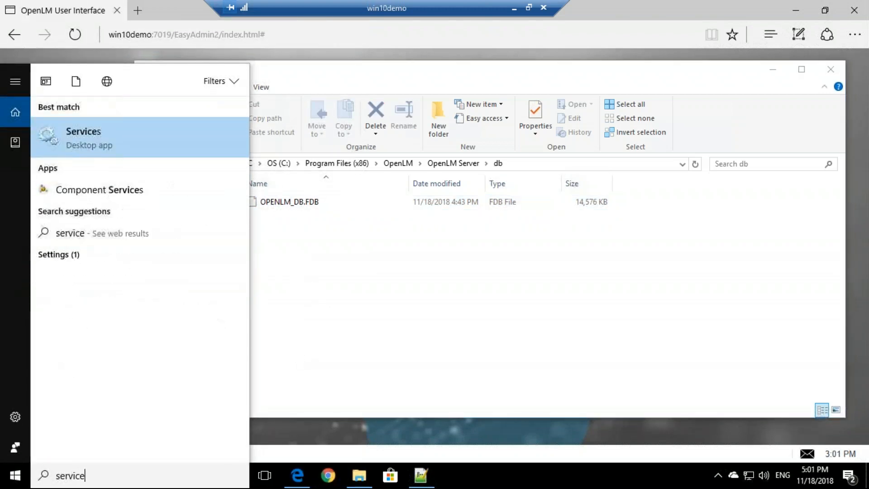
pyautogui.click(111, 134)
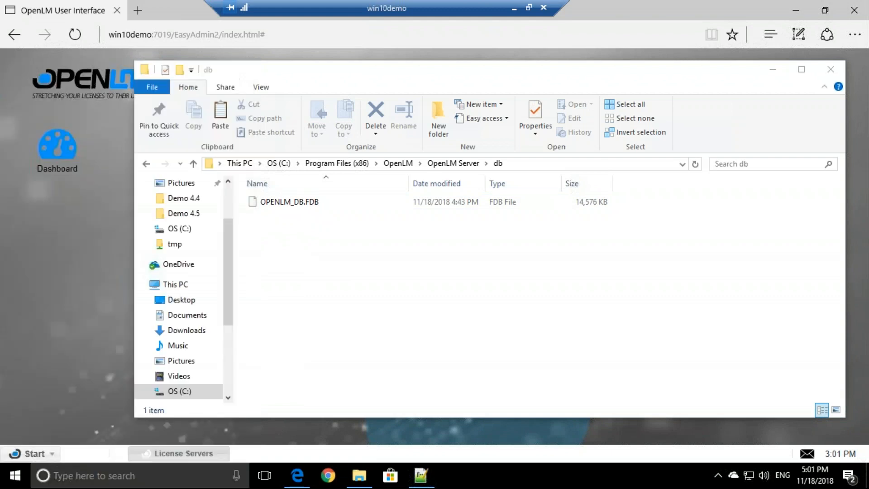
pyautogui.click(469, 269)
pyautogui.write('op')
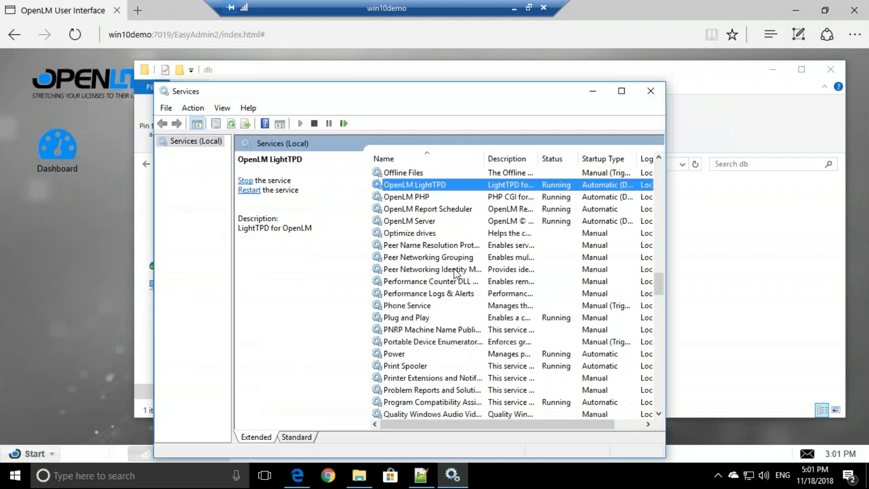
pyautogui.click(443, 225)
pyautogui.click(314, 123)
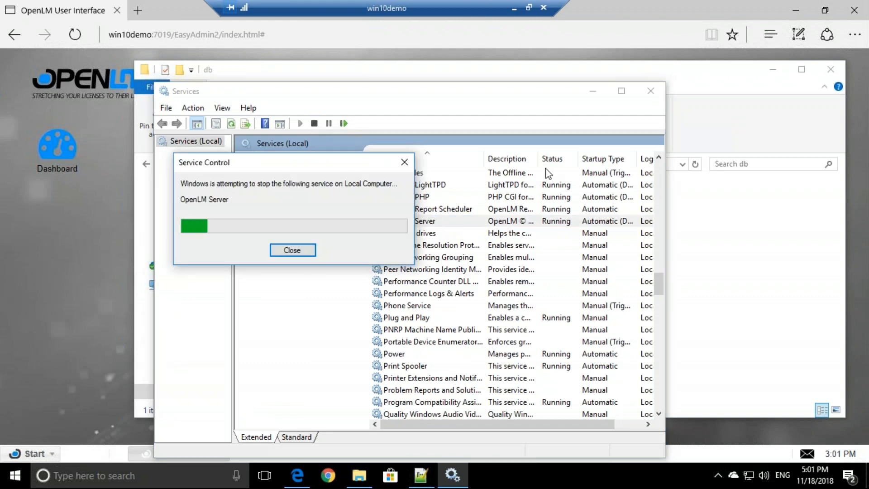
pyautogui.click(593, 91)
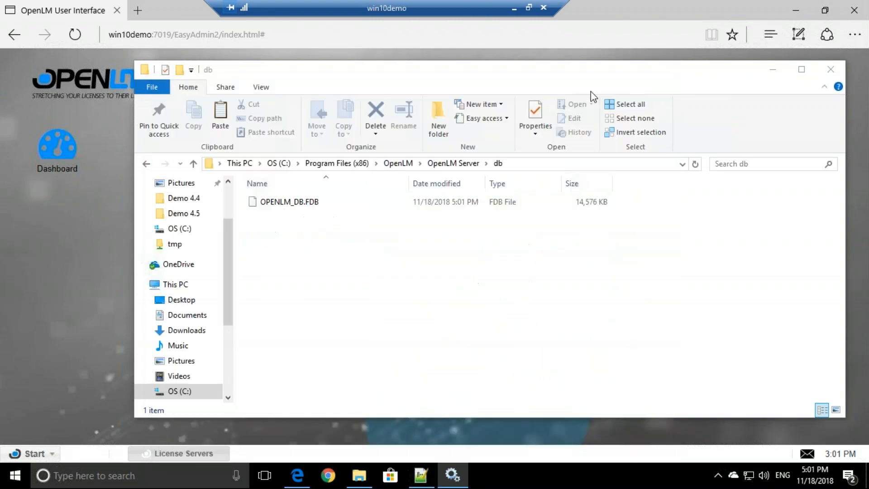
pyautogui.click(297, 209)
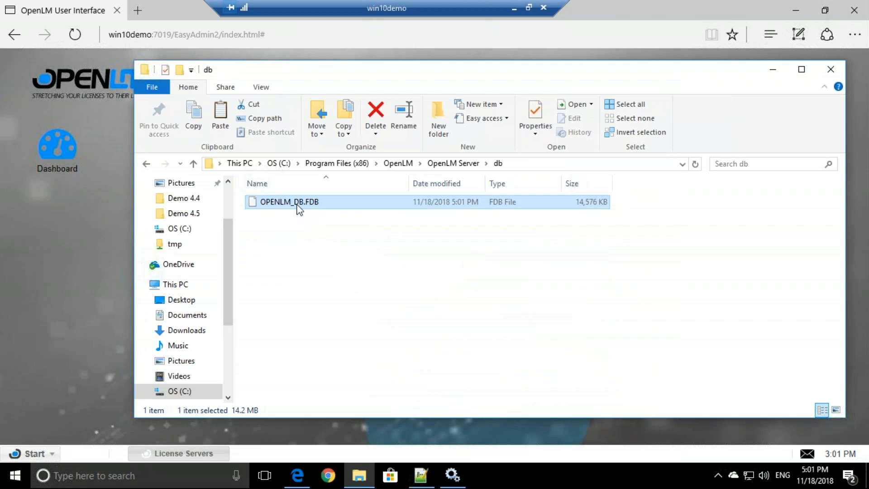
# Step: Paste a backup copy of OPENLM_DB.FDB into the parent OpenLM folder with admin permission
pyautogui.click(193, 163)
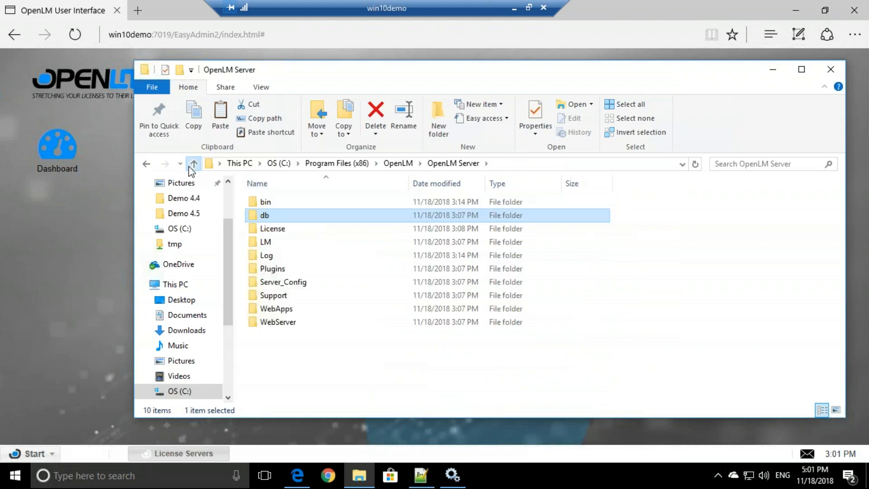
pyautogui.click(193, 164)
pyautogui.click(277, 268)
pyautogui.hotkey('ctrl', 'v')
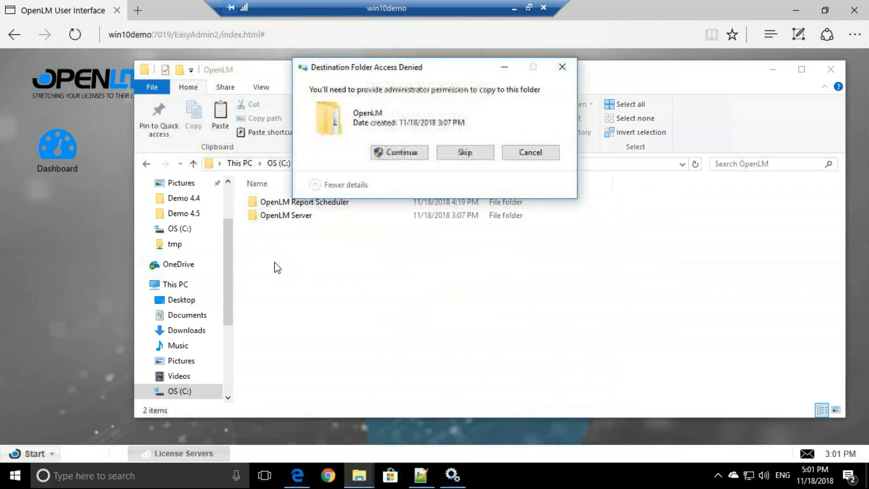
pyautogui.click(382, 162)
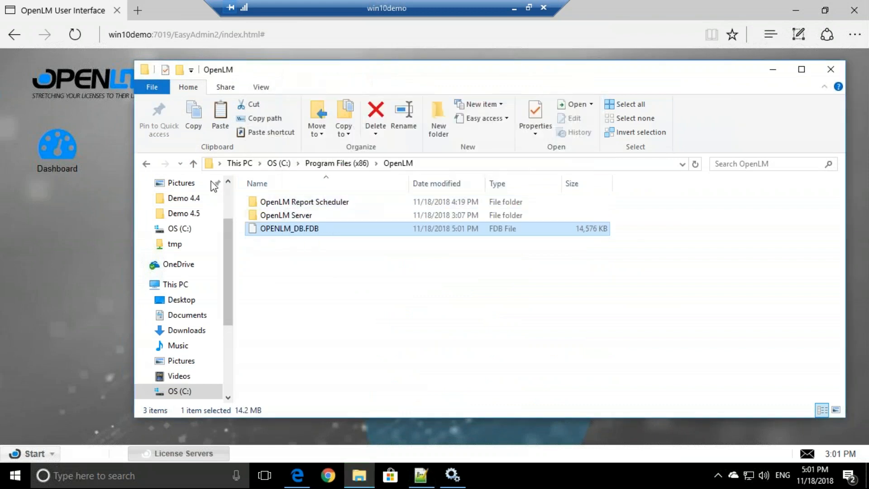
# Step: Return to the db folder inside OpenLM Server
pyautogui.doubleClick(268, 214)
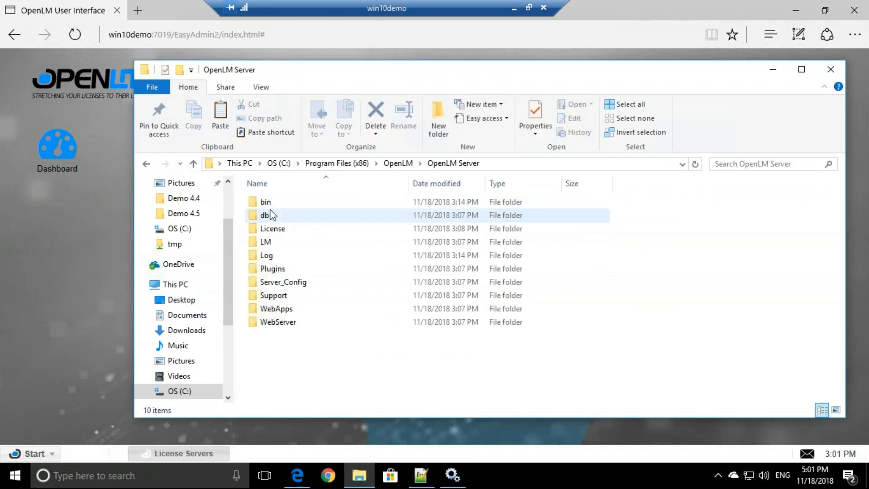
pyautogui.doubleClick(266, 215)
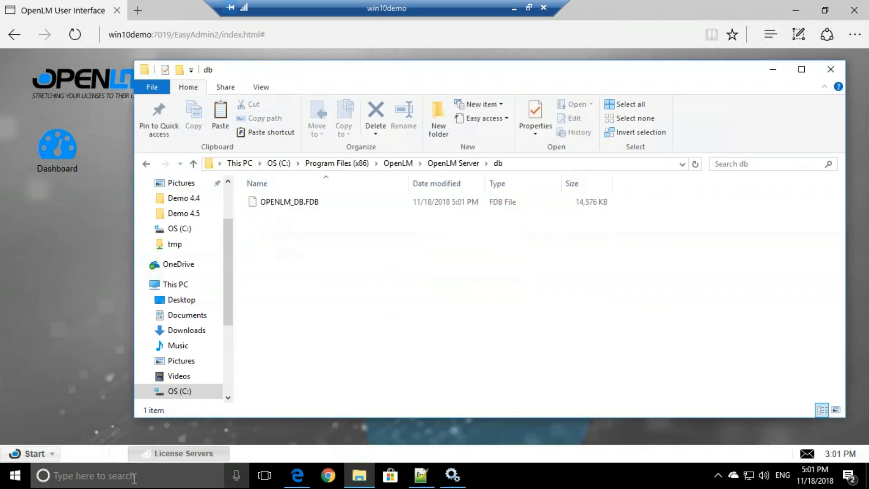
pyautogui.click(6, 477)
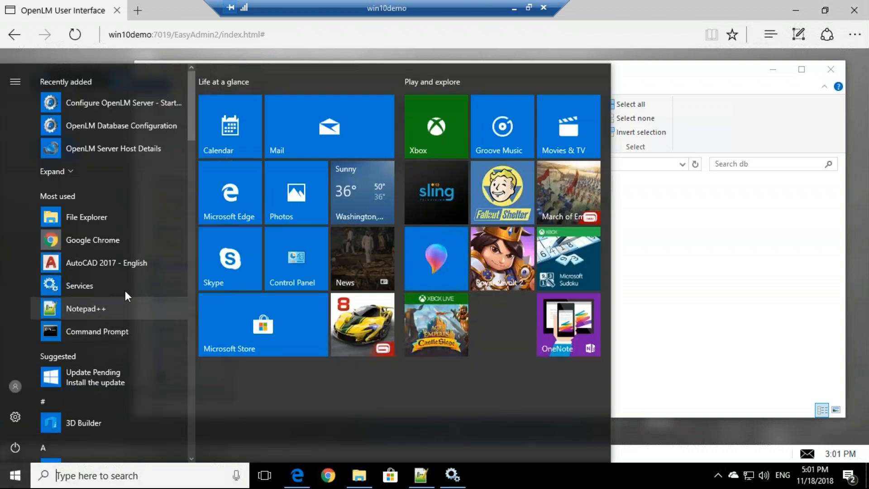
# Step: Launch Upgrade OpenLM Database from the Start menu's OpenLM group with admin rights
pyautogui.scroll(-1, 125, 285)
pyautogui.scroll(-10, 123, 279)
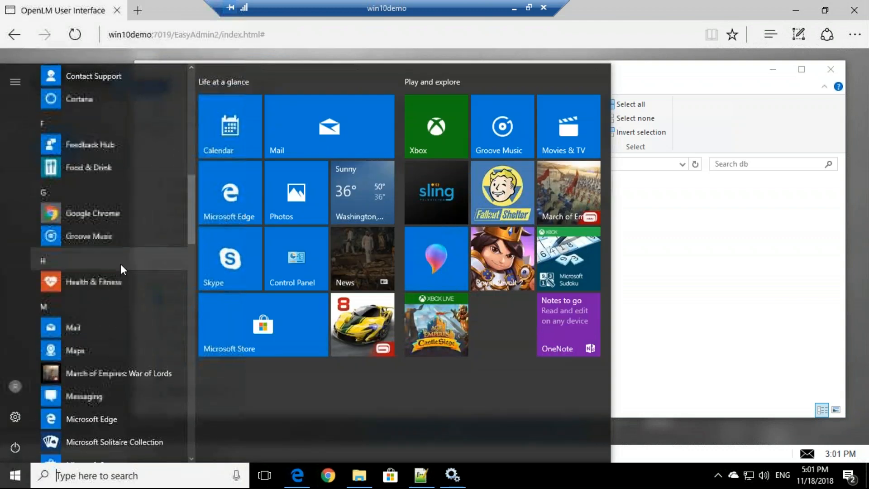
pyautogui.scroll(-8, 119, 259)
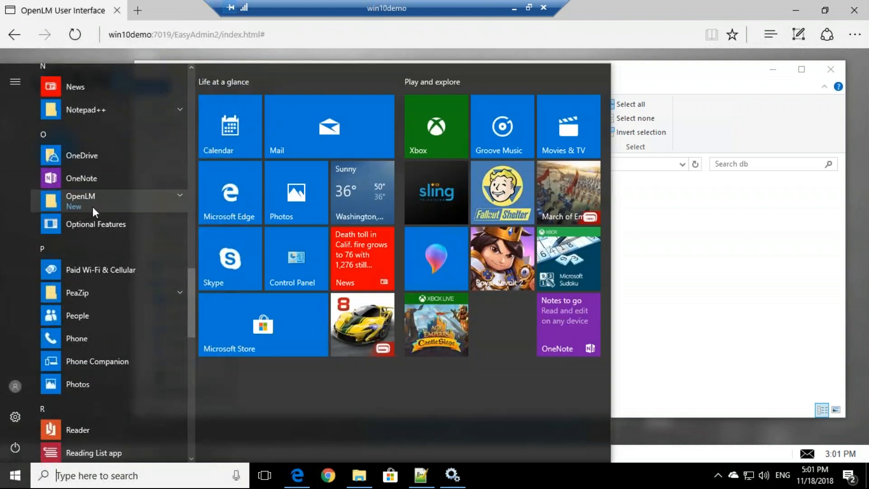
pyautogui.click(92, 207)
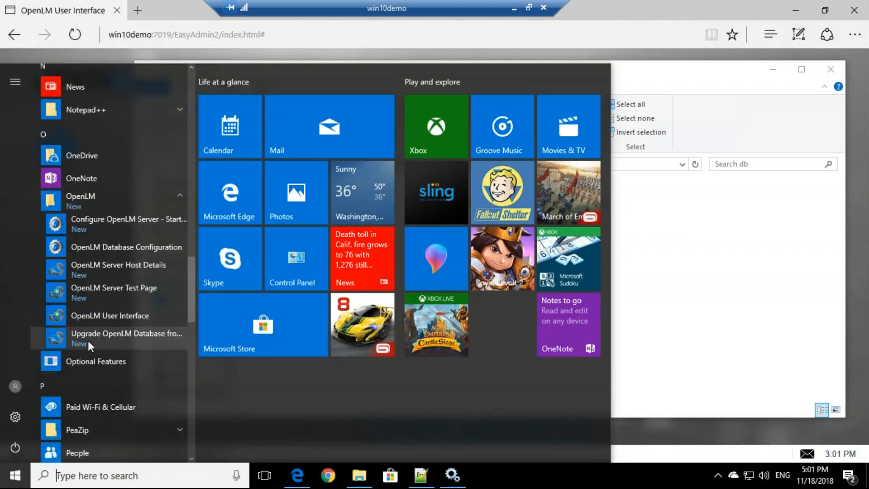
pyautogui.click(153, 338)
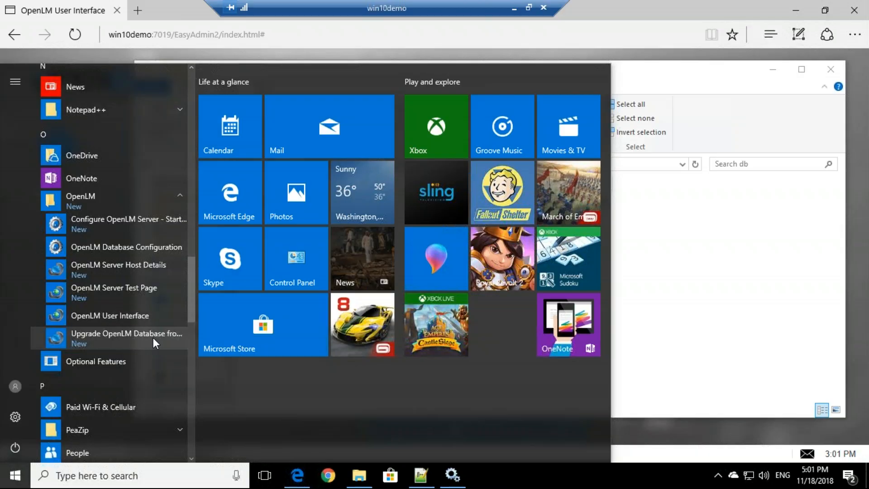
pyautogui.click(345, 321)
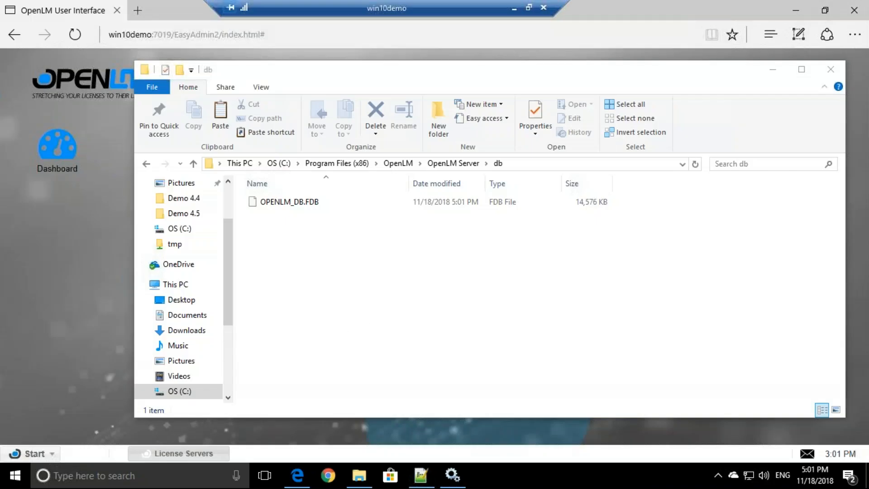
# Step: Apply the embedded Firebird OPENLM_DB.FDB path to run the upgrade check, confirming it's up-to-date
pyautogui.click(314, 255)
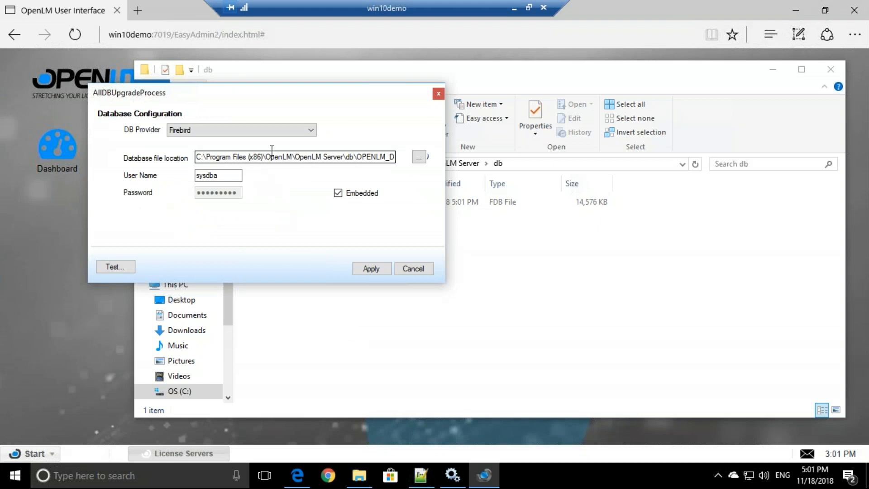
pyautogui.moveTo(198, 157); pyautogui.dragTo(414, 157)
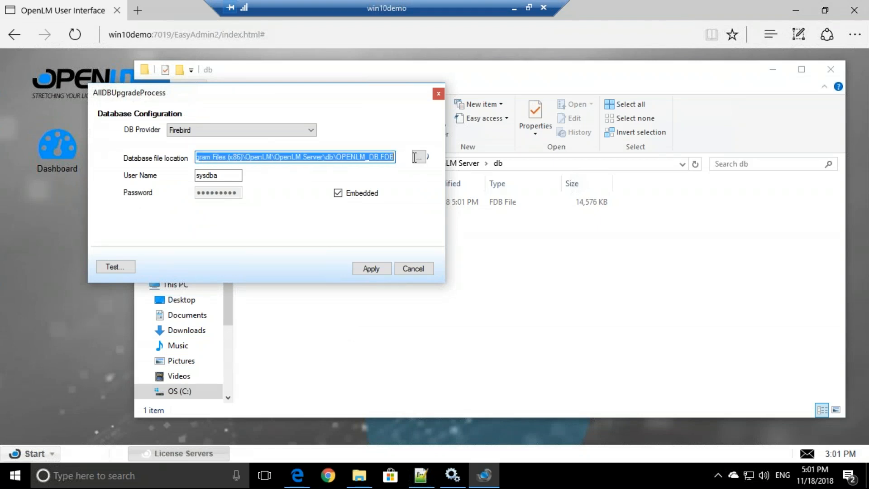
pyautogui.click(365, 265)
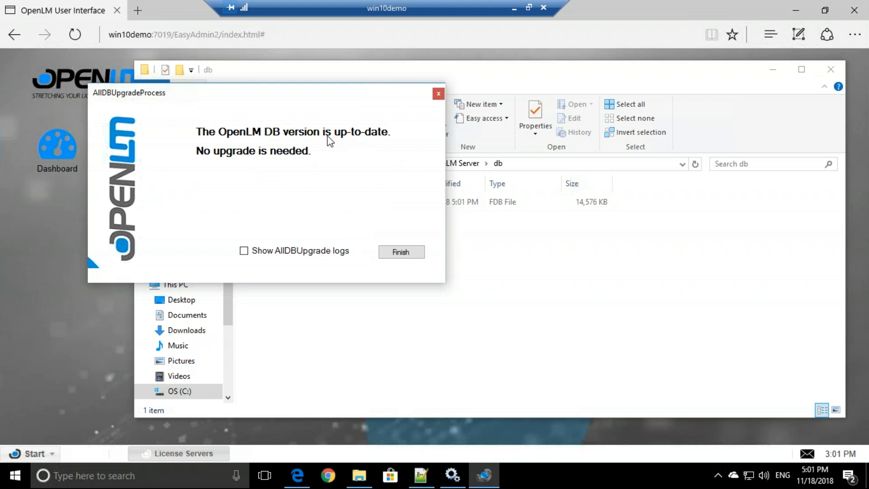
# Step: Close the upgrade wizard that reported the Firebird database needs no upgrade
pyautogui.click(399, 254)
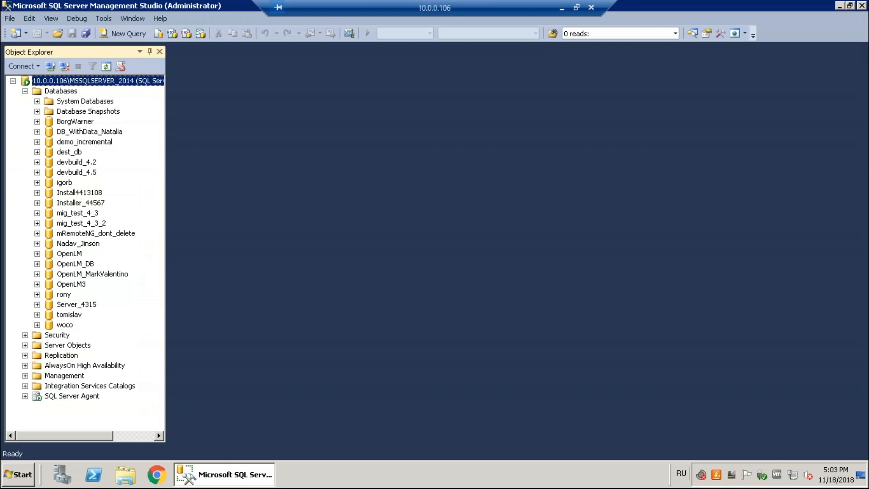
# Step: Create a new database named OpenLM_test under the MSSQLSERVER_2014 Databases folder
pyautogui.rightClick(62, 93)
pyautogui.click(74, 96)
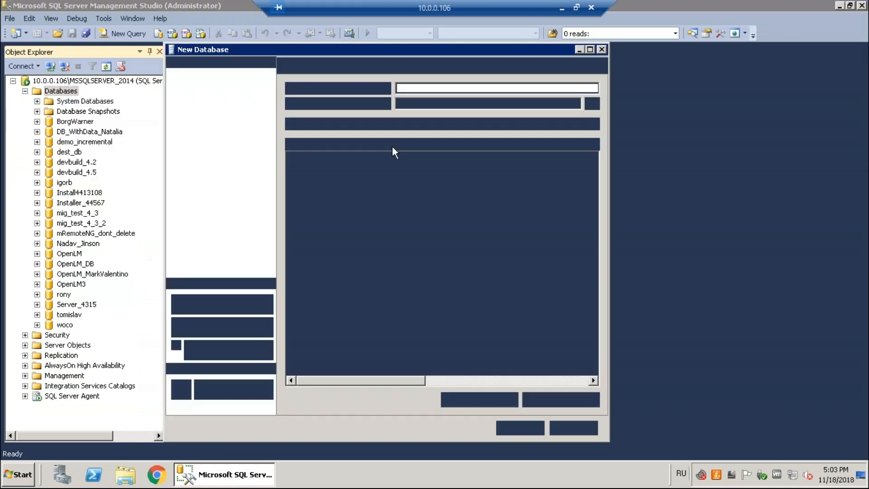
pyautogui.write('OpenLM_test')
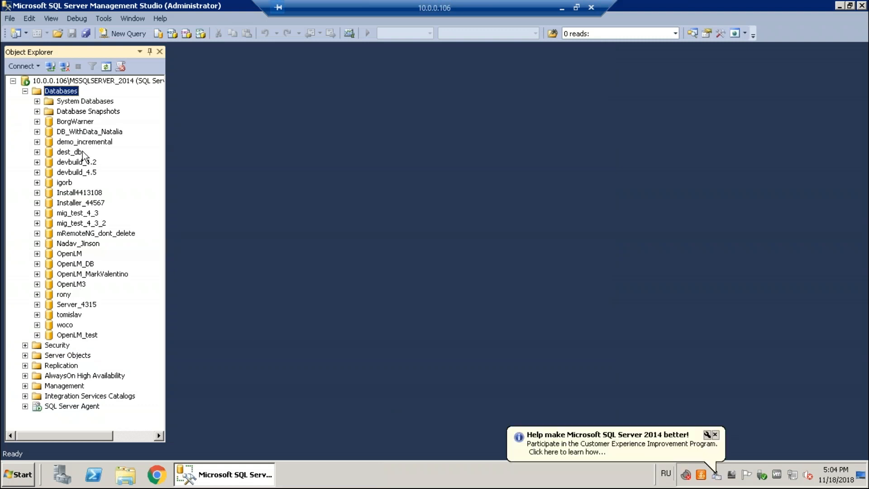
pyautogui.click(105, 66)
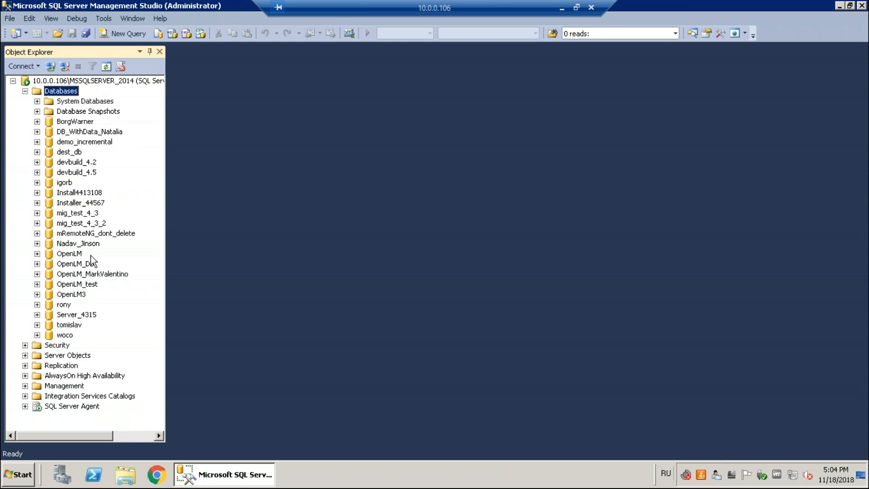
pyautogui.click(74, 285)
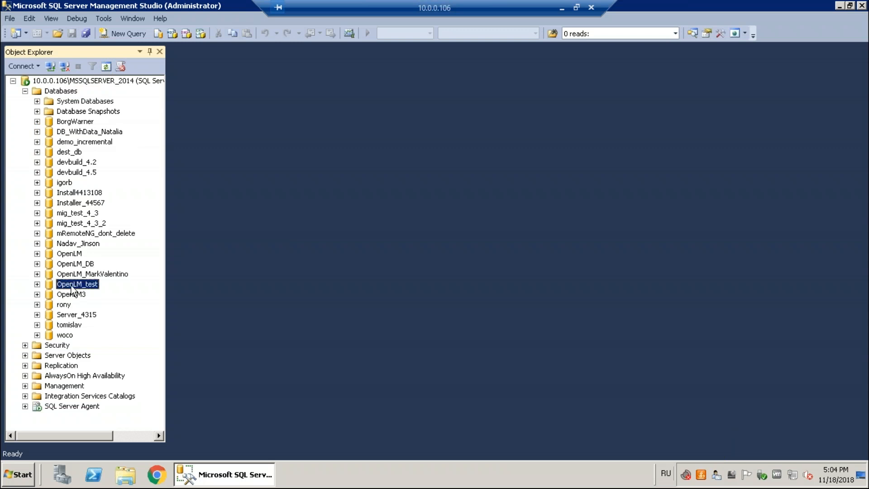
# Step: Set OpenLM_test's collation to SQL_Latin1_General_CP1_CS_AS in Database Properties > Options
pyautogui.rightClick(73, 288)
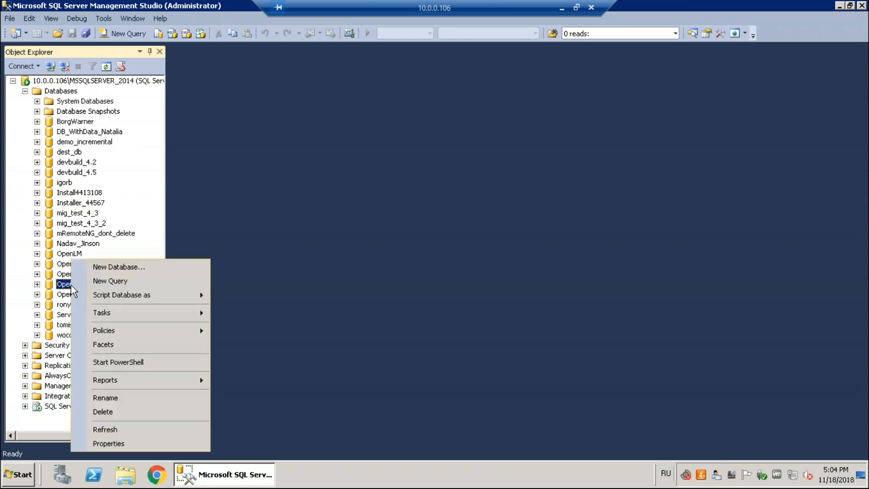
pyautogui.click(109, 441)
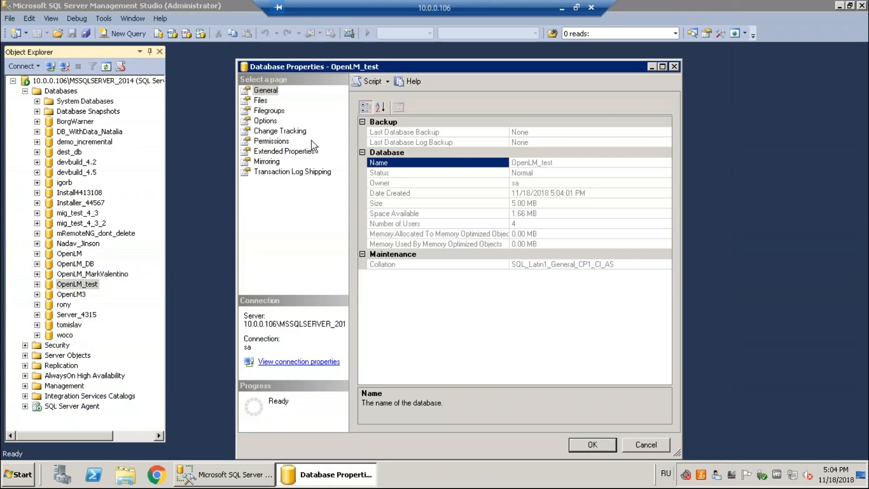
pyautogui.click(270, 121)
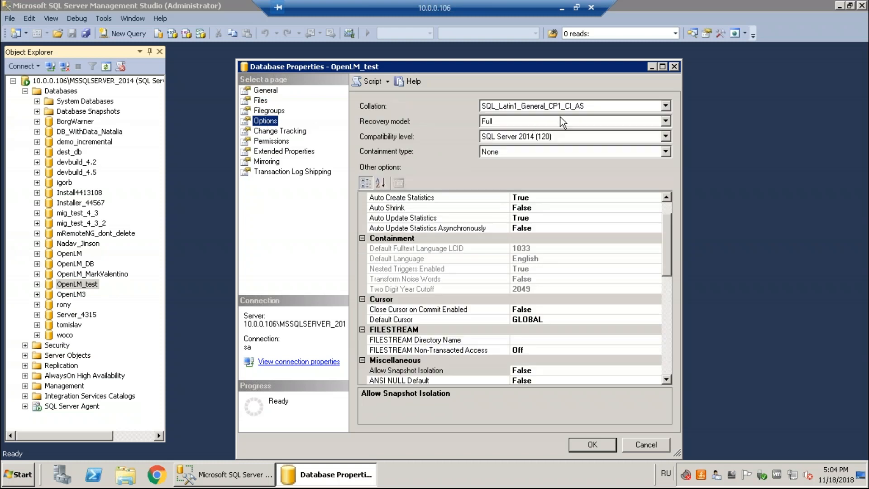
pyautogui.click(669, 109)
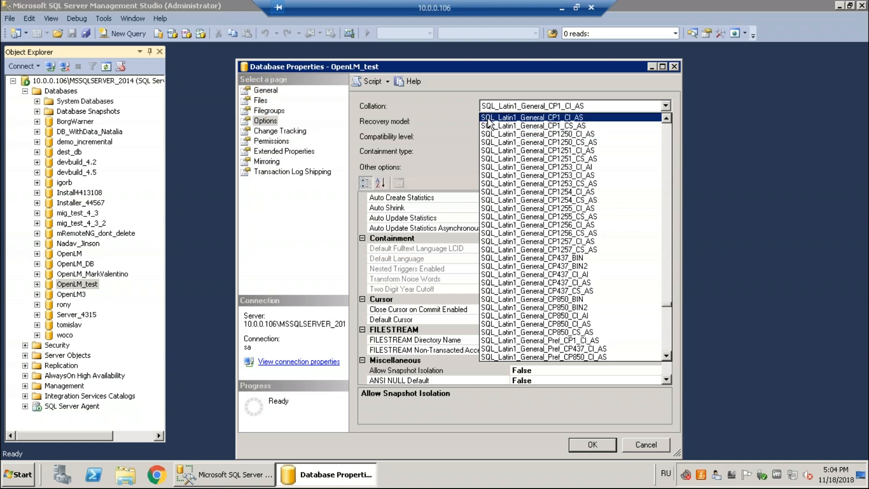
pyautogui.click(572, 127)
pyautogui.click(593, 444)
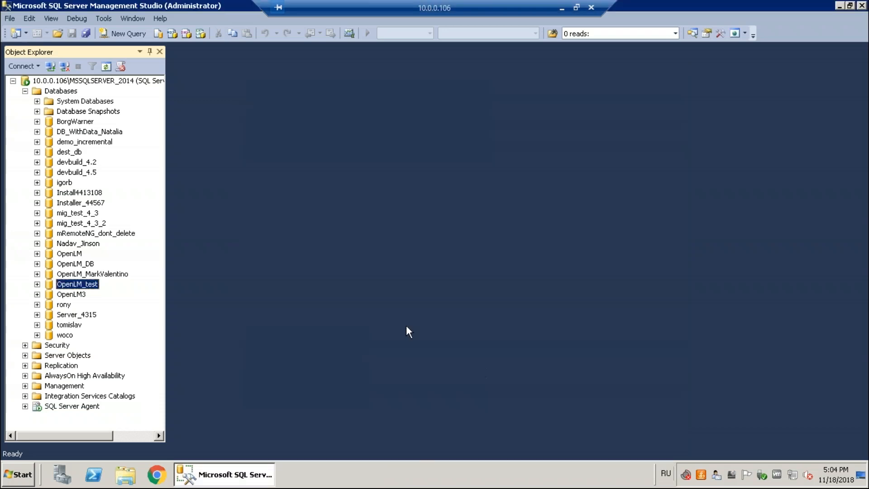
# Step: Switch to the win10demo remote session and relaunch Upgrade OpenLM Database as administrator
pyautogui.click(561, 8)
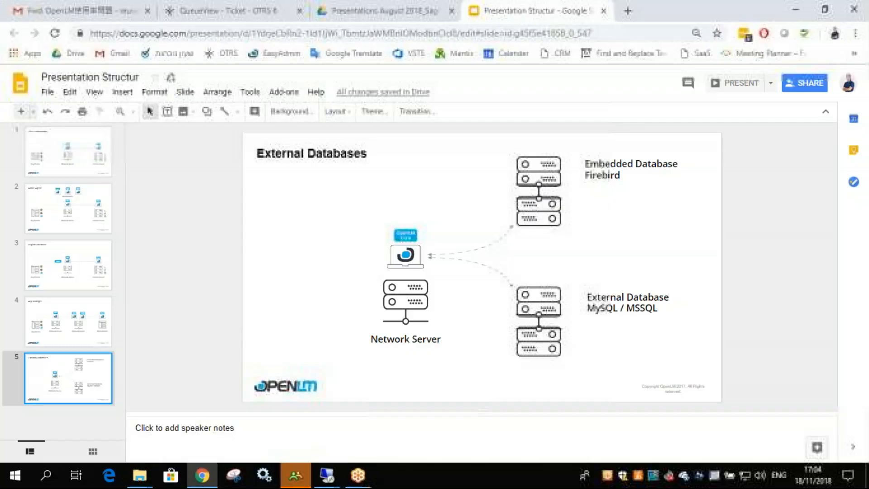
pyautogui.moveTo(333, 476)
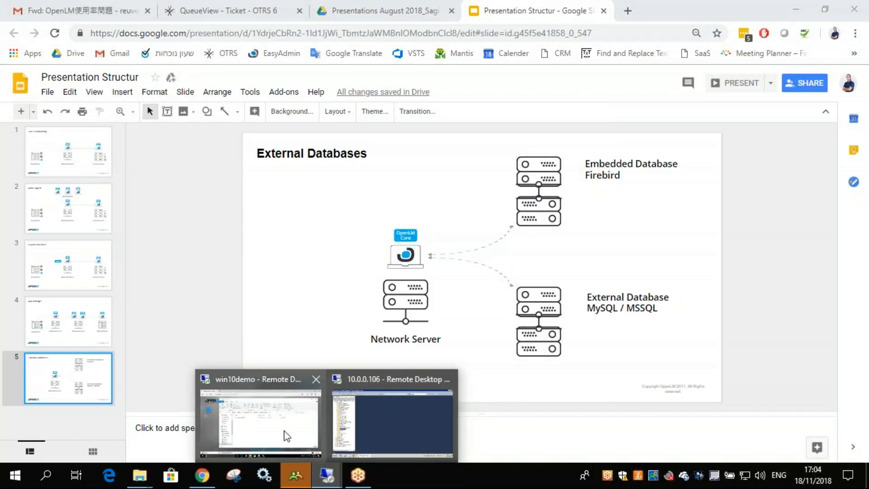
pyautogui.click(288, 433)
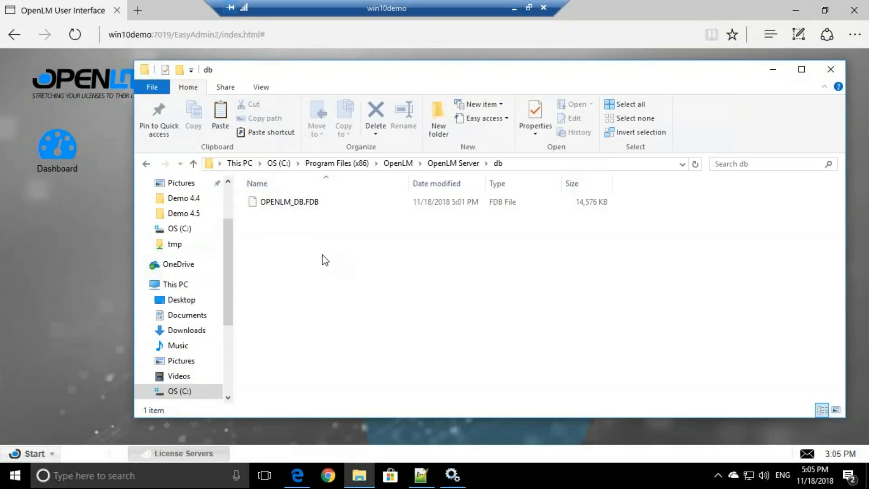
pyautogui.click(173, 481)
pyautogui.write('up')
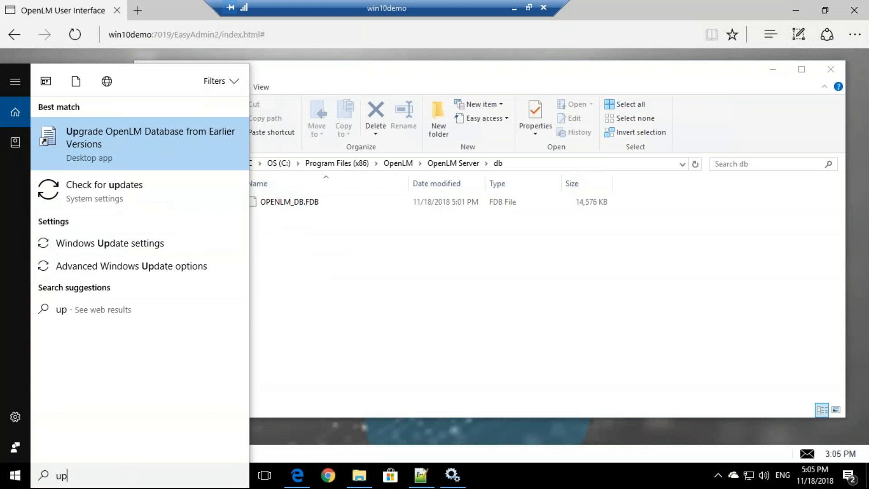
pyautogui.click(193, 149)
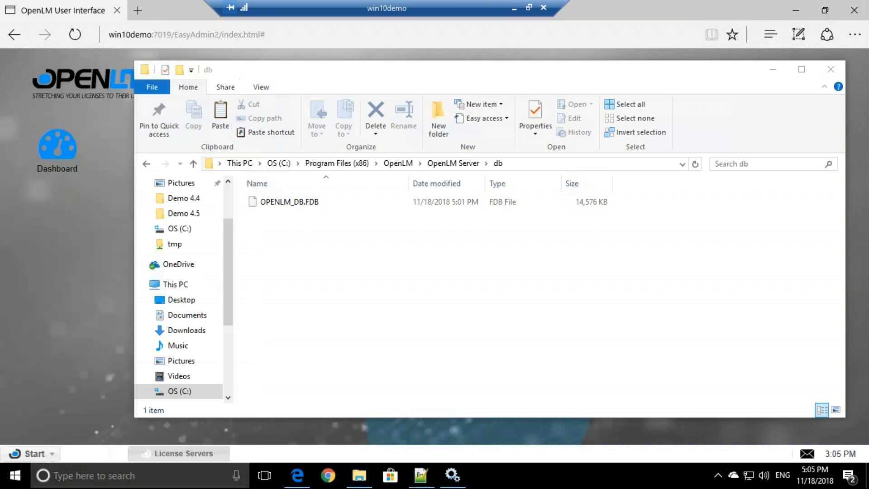
pyautogui.click(358, 324)
# Step: Switch the provider to SQL Server authentication with server 10.0.0.106\MSSQLSERVER_2014 and user sa
pyautogui.click(256, 188)
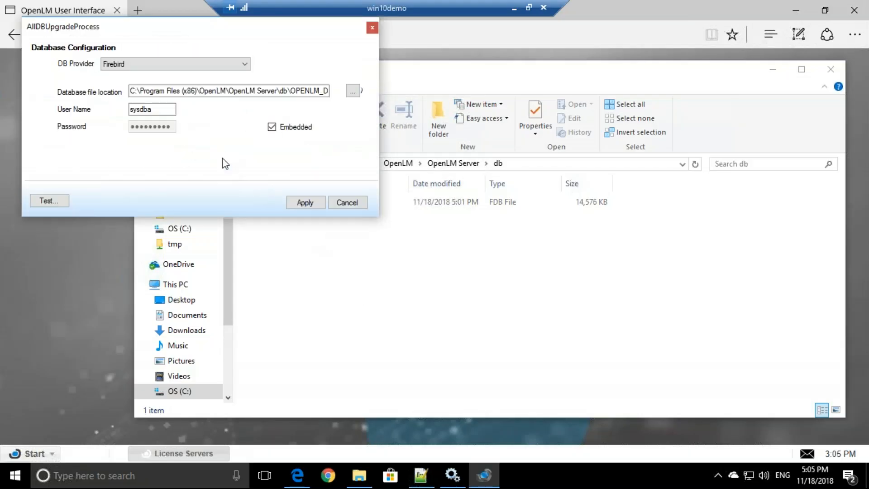
pyautogui.moveTo(149, 91); pyautogui.dragTo(322, 91)
pyautogui.click(276, 91)
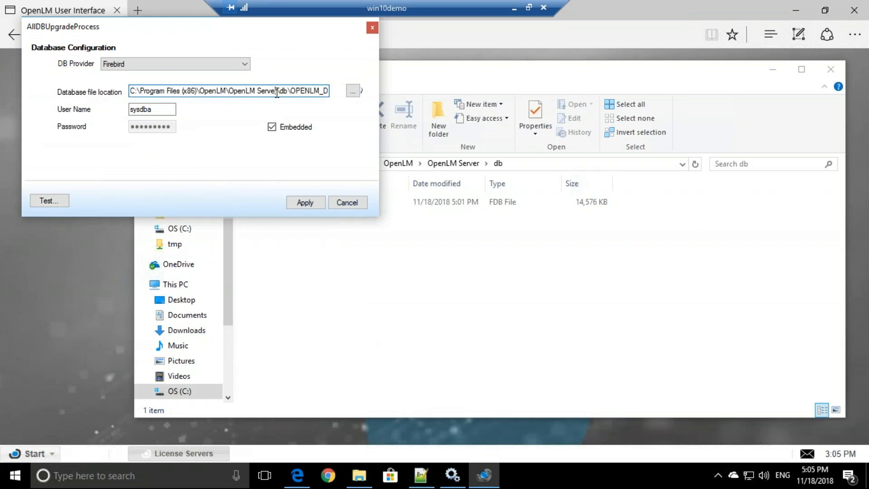
pyautogui.click(238, 66)
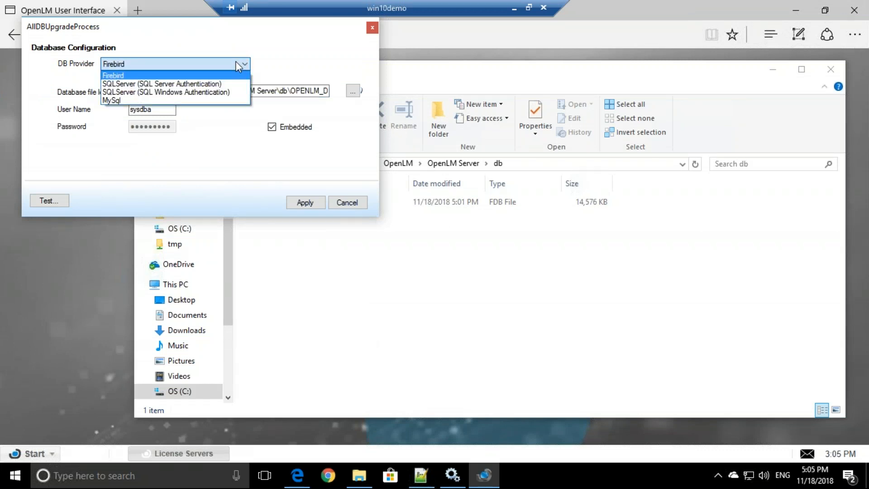
pyautogui.click(158, 85)
pyautogui.click(163, 86)
pyautogui.write('10')
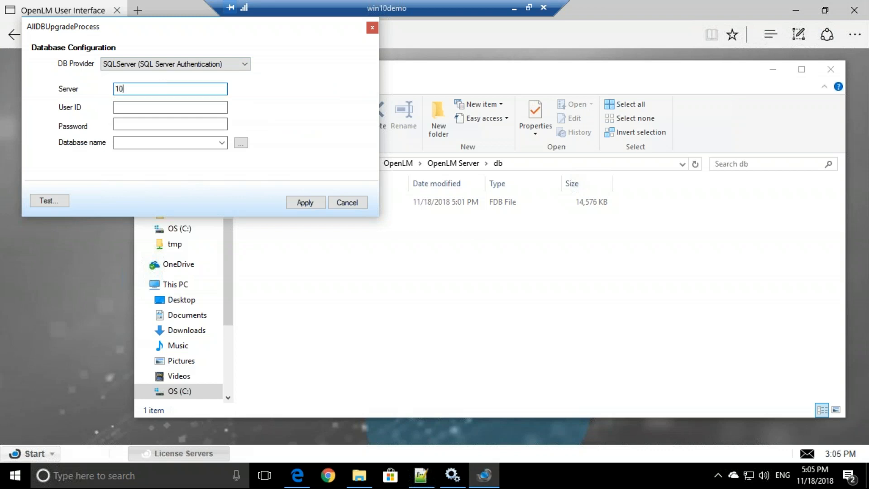
pyautogui.write('.0.0.10')
pyautogui.write('6/M')
pyautogui.write('SSQLSE')
pyautogui.write('RVER_2014')
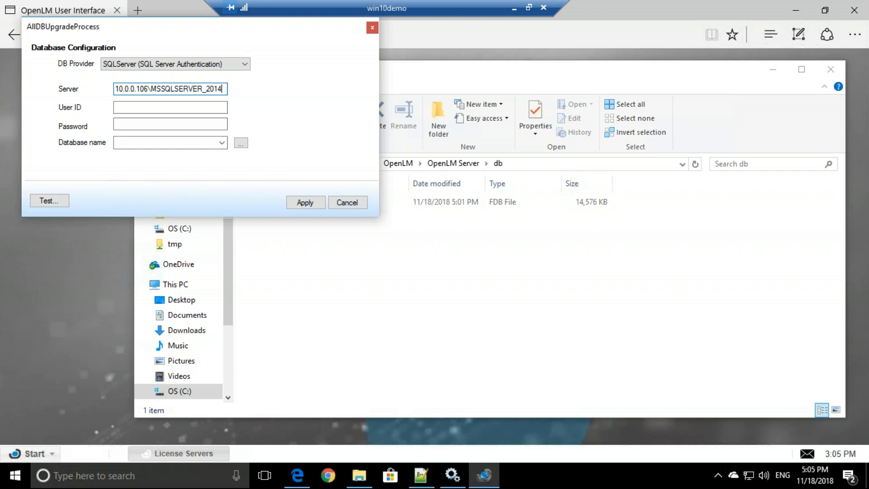
pyautogui.click(147, 109)
pyautogui.write('sa')
pyautogui.click(142, 122)
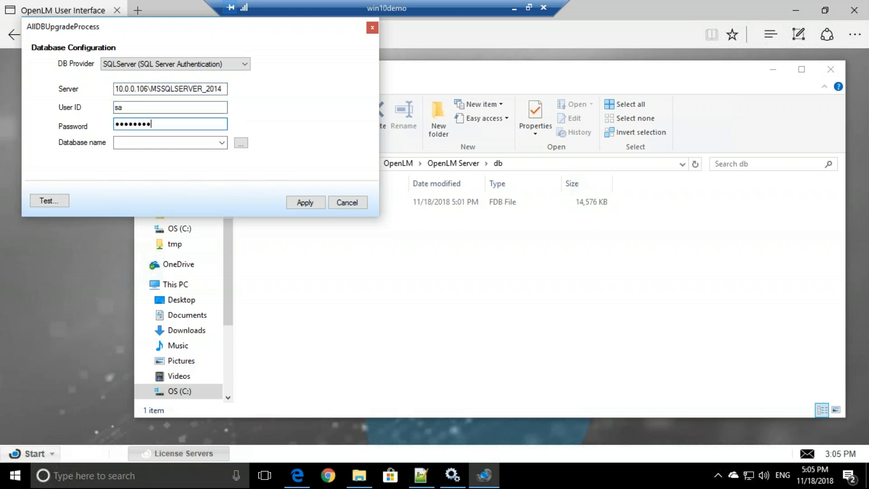
# Step: Pick OpenLM_test as the database name and test the connection successfully
pyautogui.click(132, 142)
pyautogui.moveTo(155, 142); pyautogui.dragTo(57, 150)
pyautogui.press('BackSpace')
pyautogui.click(240, 146)
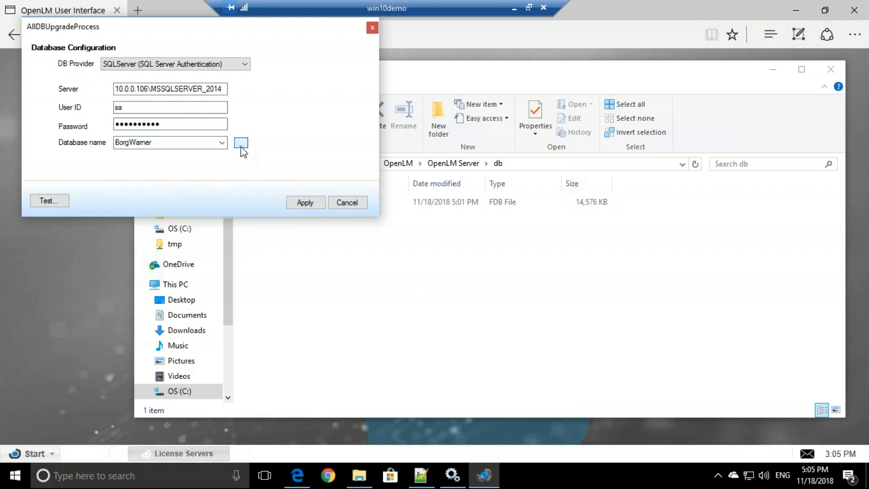
pyautogui.click(222, 143)
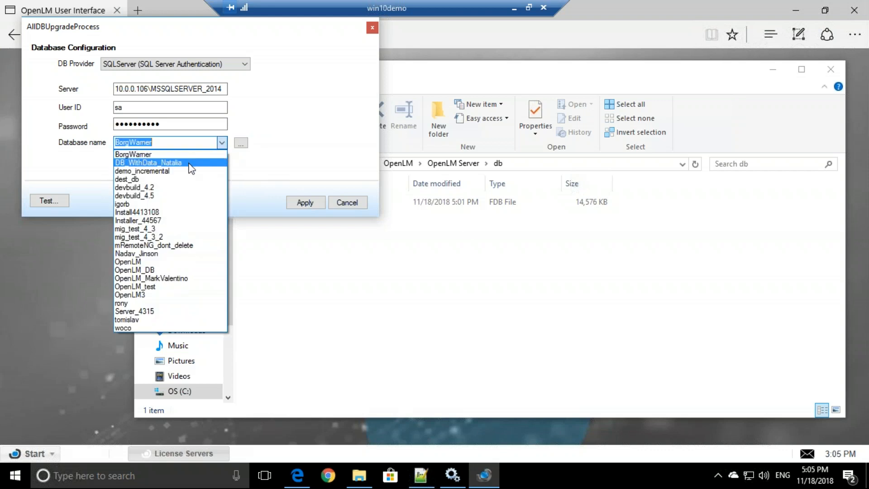
pyautogui.click(145, 286)
pyautogui.click(61, 201)
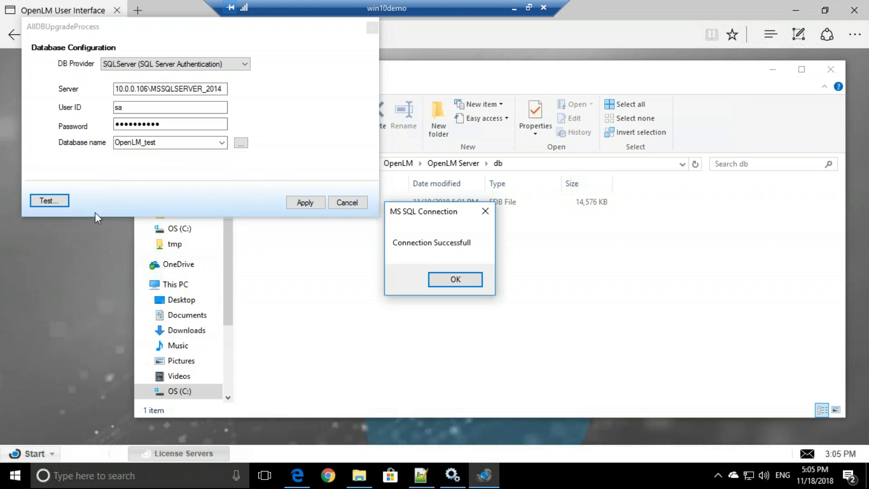
pyautogui.click(451, 278)
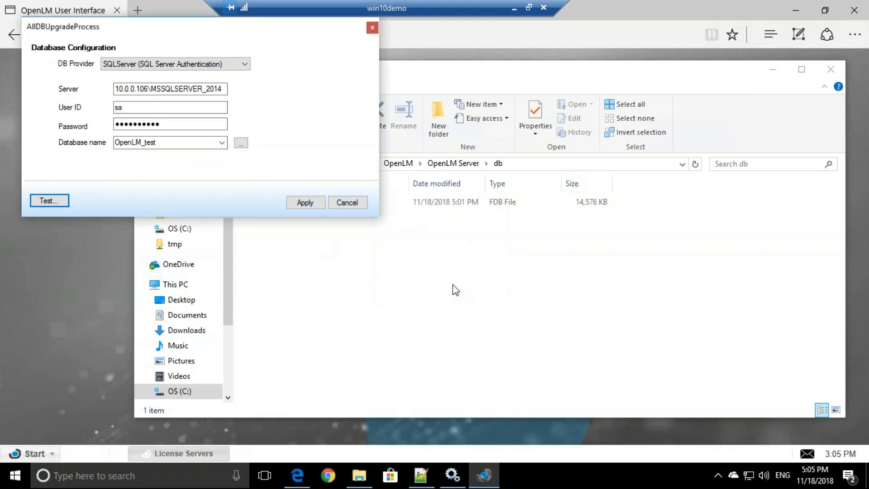
# Step: Apply the SQL Server settings, let OpenLM_test upgrade to 4.4.26.0, then finish the wizard
pyautogui.click(305, 204)
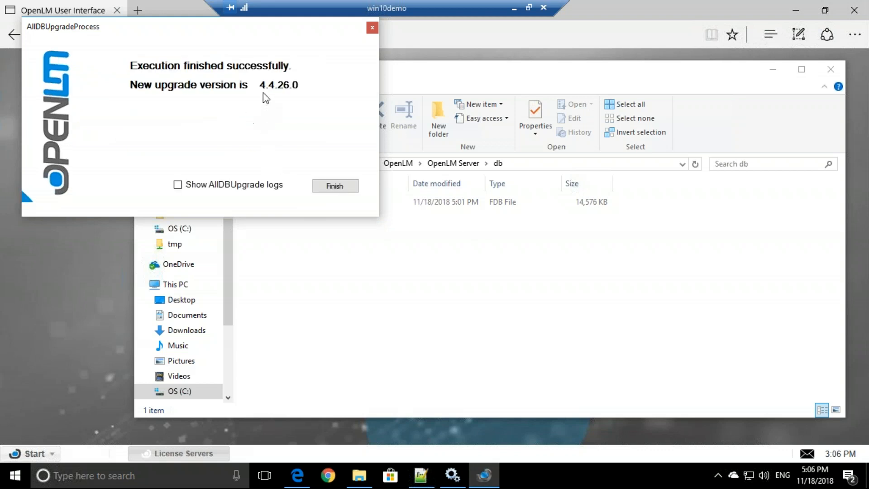
pyautogui.click(334, 186)
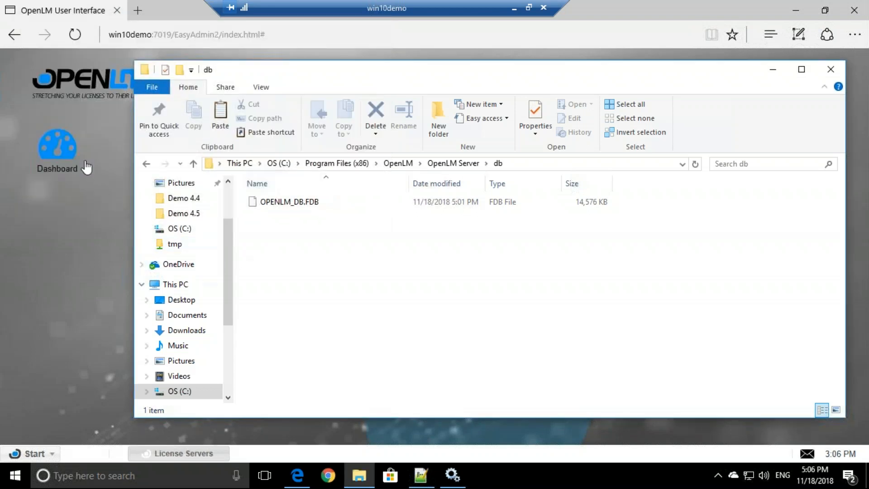
# Step: Bring OpenLM EasyAdmin forward, then launch OpenLM Database Configuration by searching Windows for 'database'
pyautogui.click(88, 275)
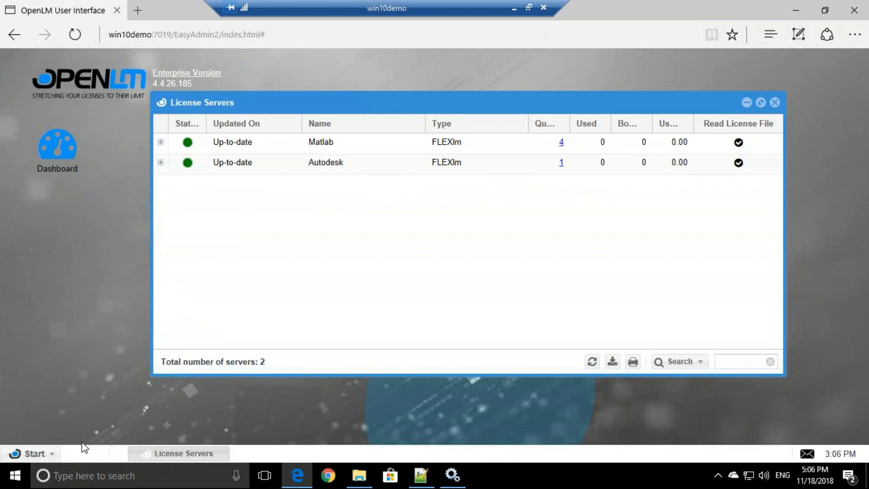
pyautogui.click(98, 478)
pyautogui.write('d')
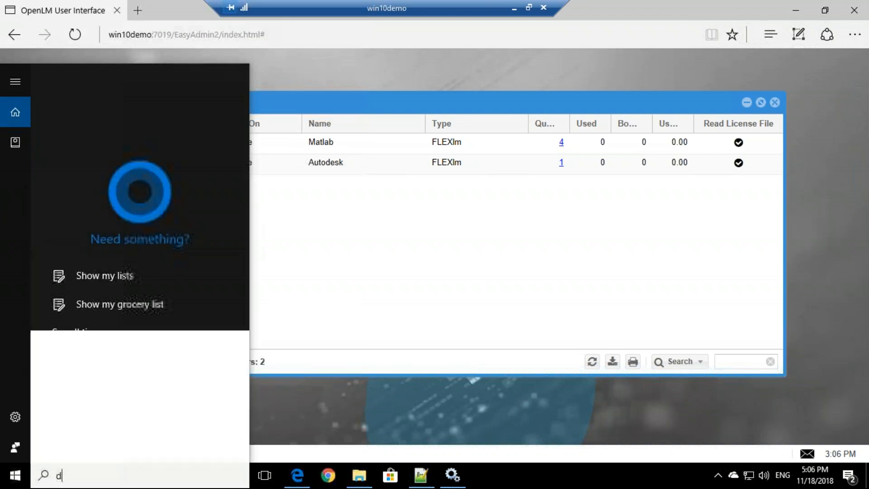
pyautogui.write('atabase')
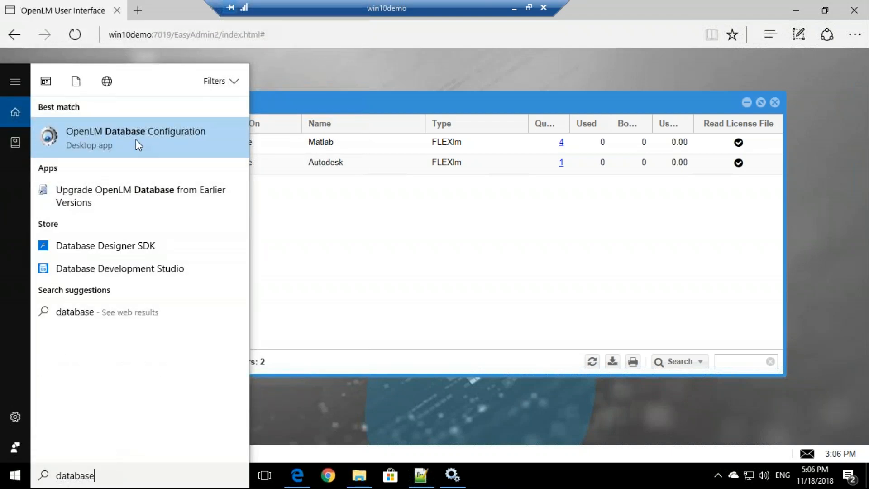
pyautogui.click(209, 132)
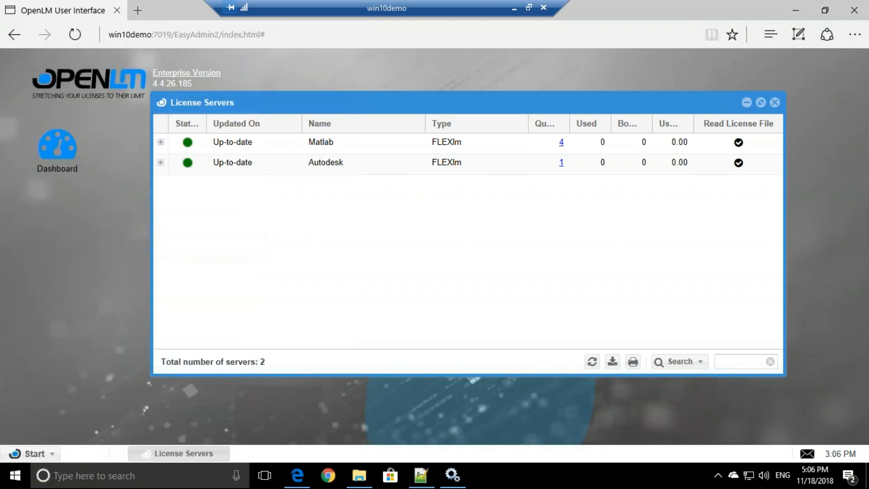
# Step: Use SQL Server authentication with server 10.0.0.106\MSSQLSERVER, user sa and the account password
pyautogui.click(376, 333)
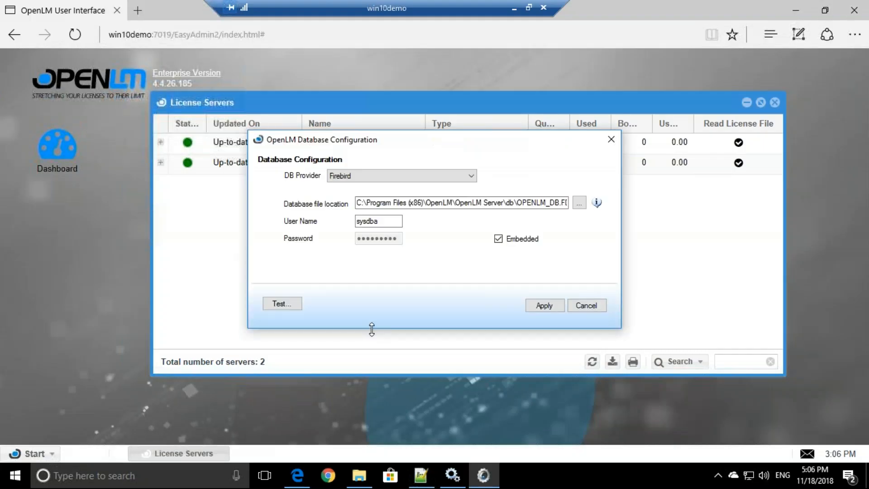
pyautogui.click(385, 177)
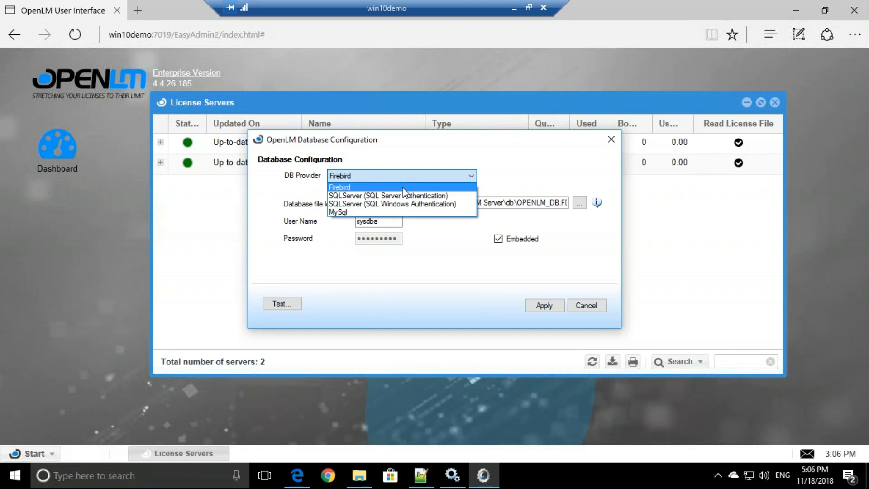
pyautogui.click(353, 197)
pyautogui.click(359, 199)
pyautogui.write('10.0.0.106')
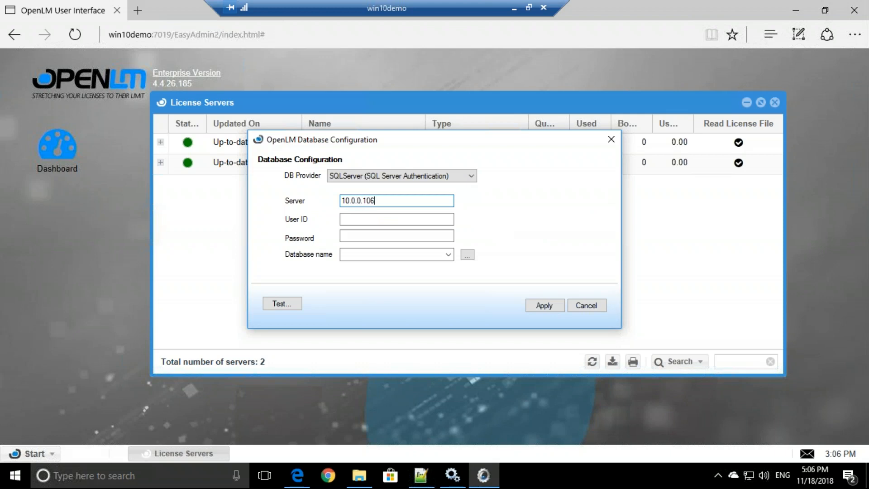
pyautogui.write('\\MSSQLSERVER_2014')
pyautogui.press('Tab')
pyautogui.write('sa')
pyautogui.press('Tab')
pyautogui.moveTo(396, 237); pyautogui.dragTo(317, 233)
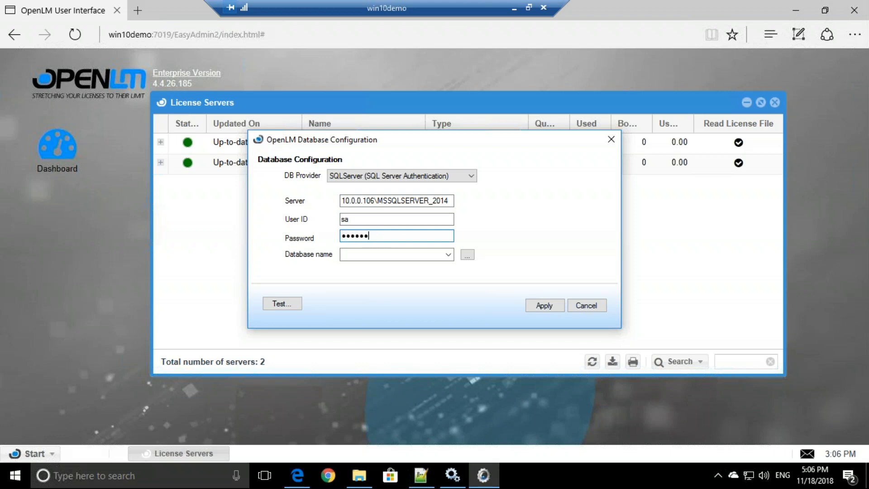
# Step: Select the OpenLM_test database, confirm the connection test succeeds, and apply the settings
pyautogui.click(448, 254)
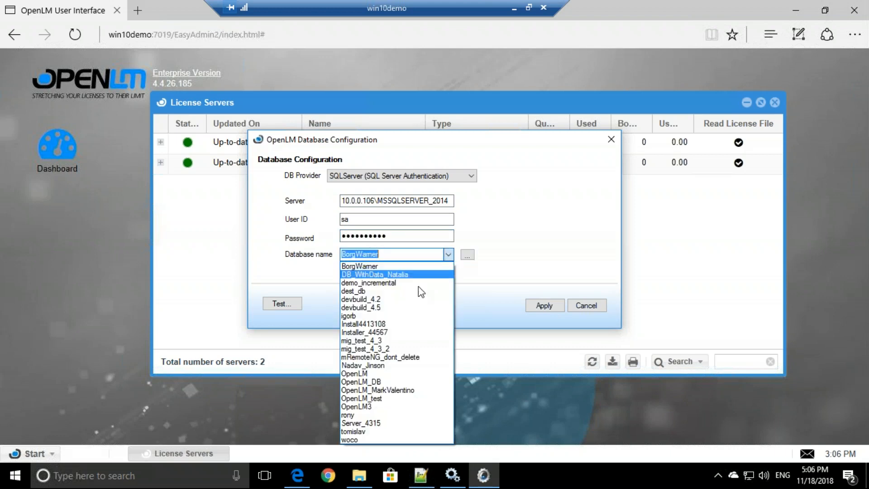
pyautogui.click(385, 398)
pyautogui.click(286, 305)
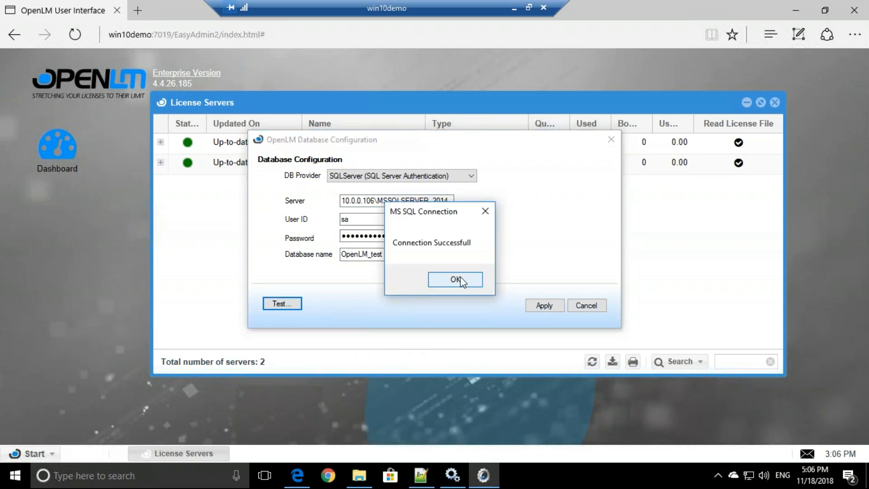
pyautogui.click(458, 279)
pyautogui.click(559, 309)
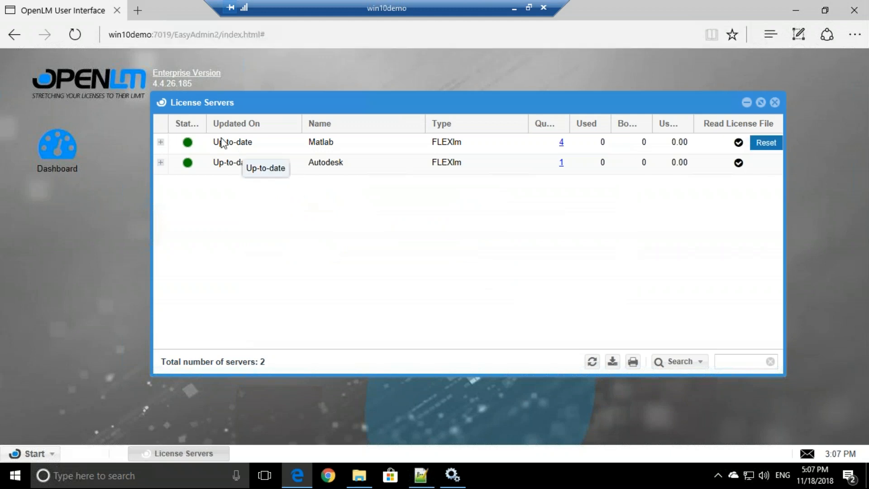
# Step: Reload EasyAdmin and close the Alerts and Feature Usage Status windows to reveal License Servers
pyautogui.click(76, 36)
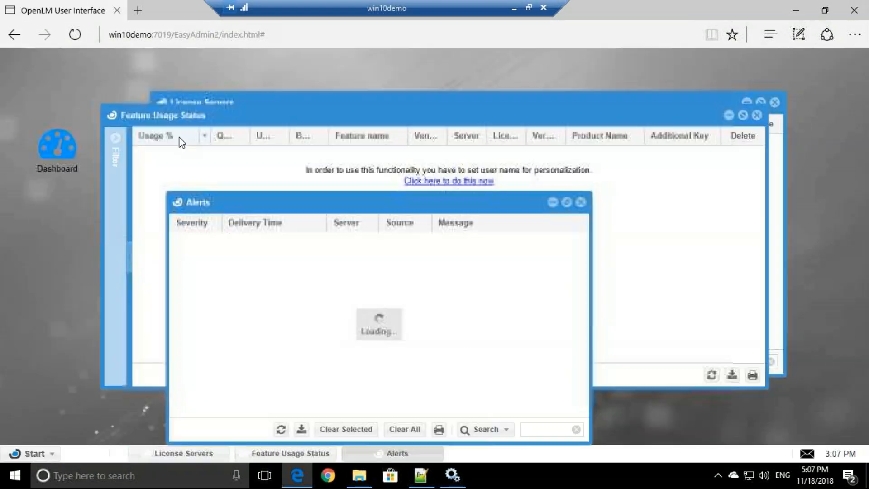
pyautogui.click(580, 202)
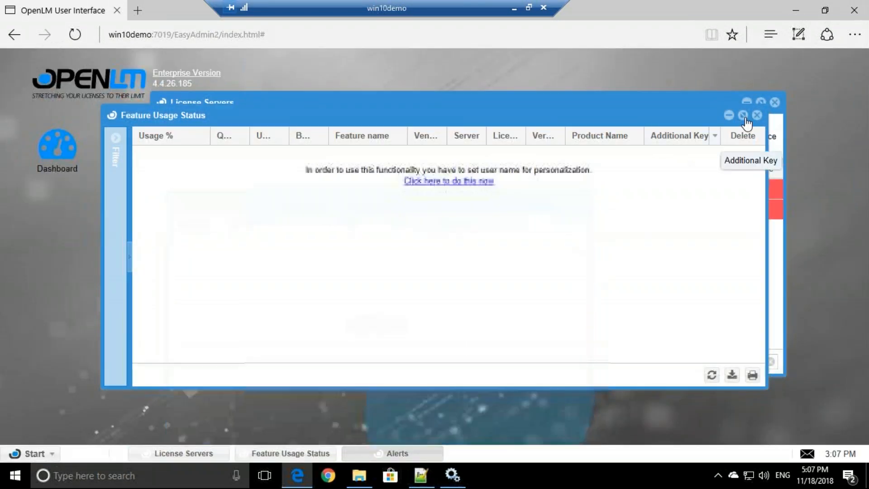
pyautogui.click(756, 115)
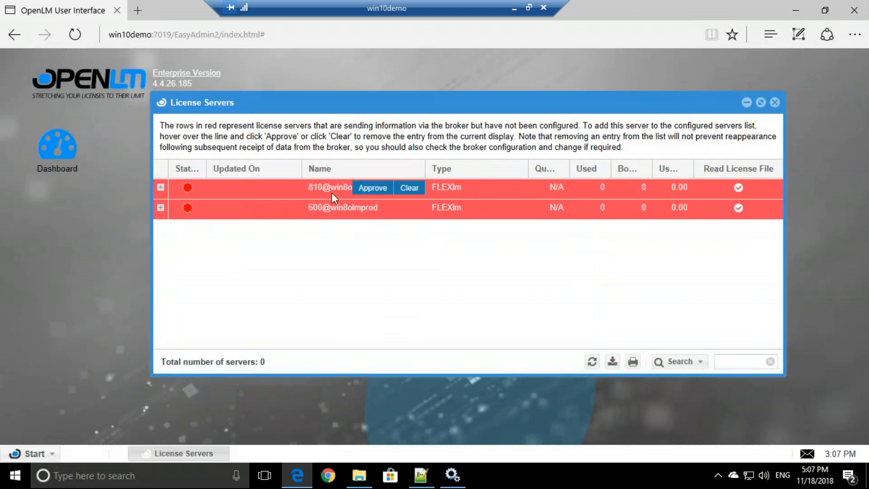